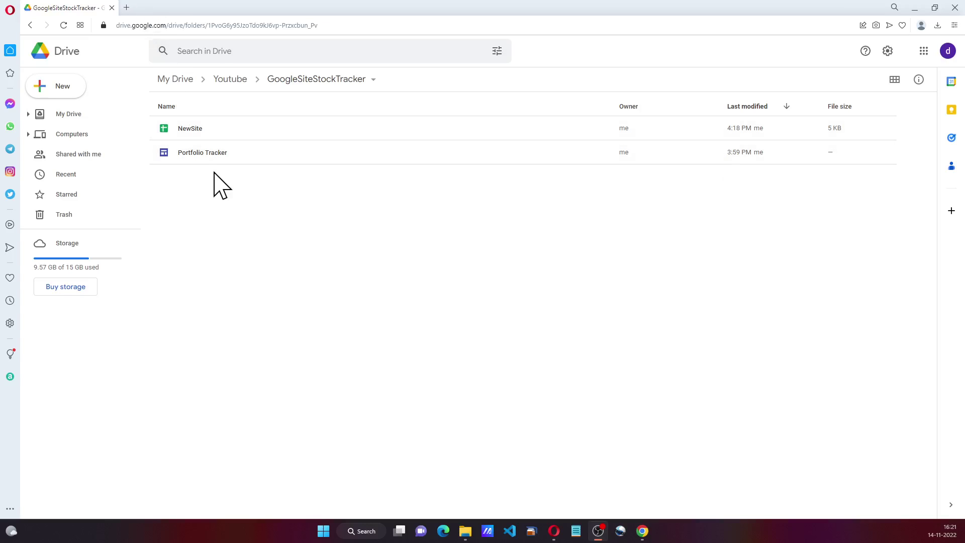
# Select the NewSite spreadsheet beside the Portfolio Tracker site in the GoogleSiteStockTracker folder
pyautogui.click(190, 129)
pyautogui.click(212, 159)
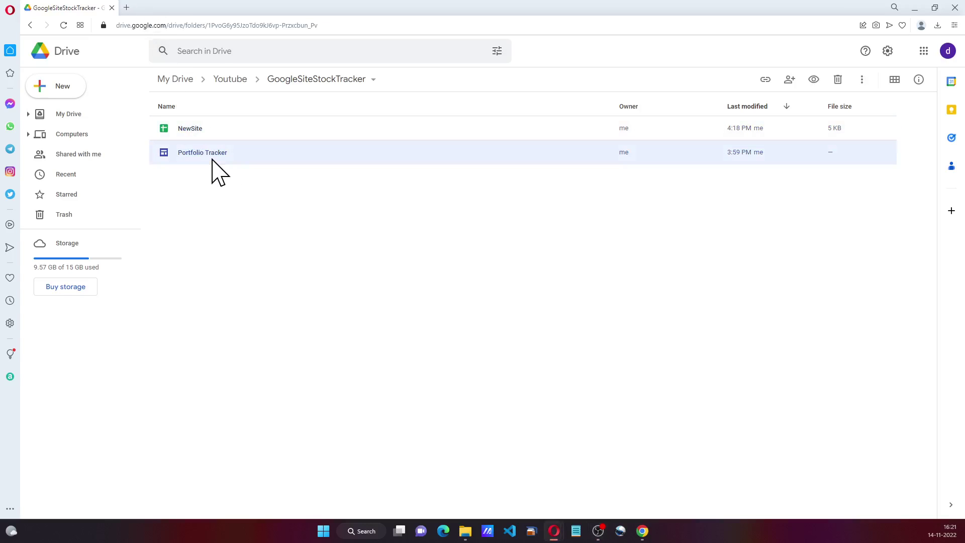
pyautogui.click(200, 139)
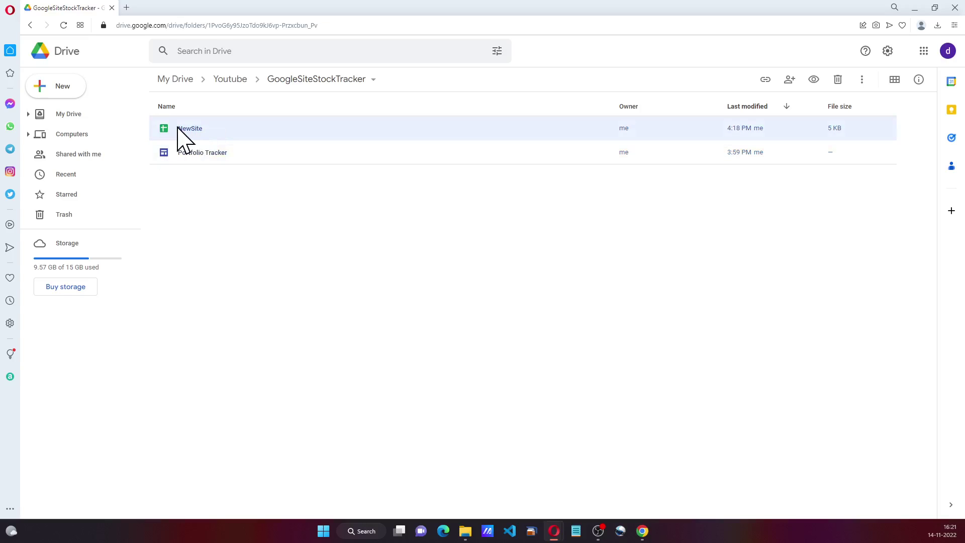
# Open NewSite and review its Added, StockList and Portfolio sheets
pyautogui.doubleClick(179, 130)
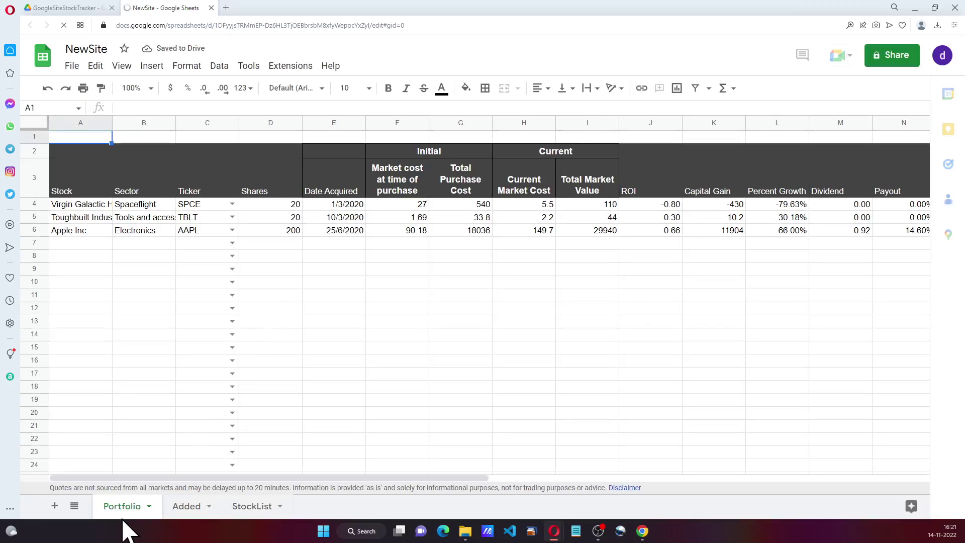
pyautogui.click(190, 515)
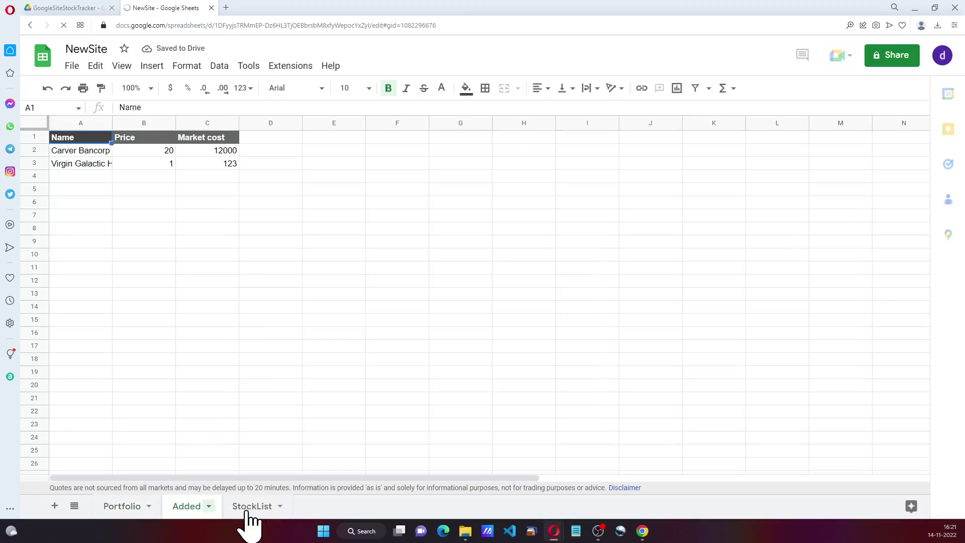
pyautogui.click(254, 508)
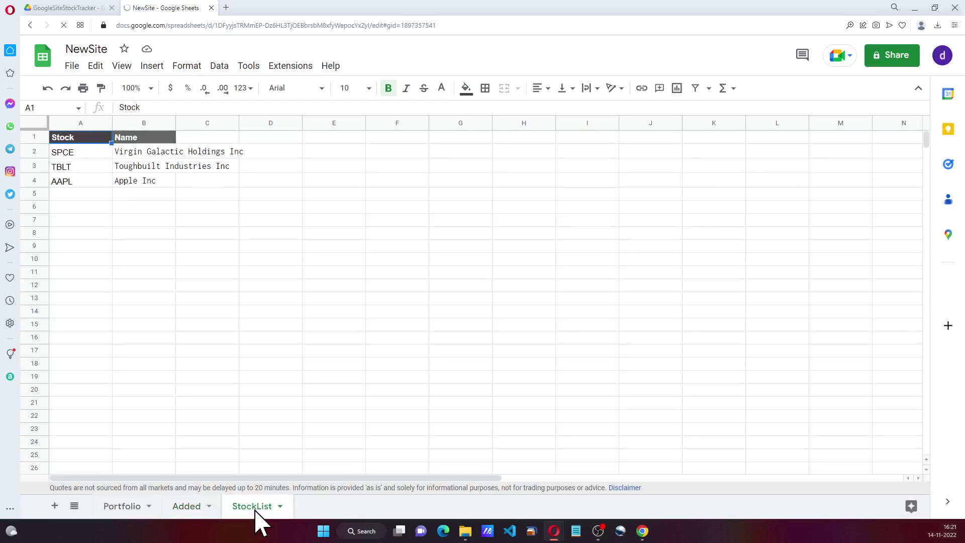
pyautogui.click(132, 508)
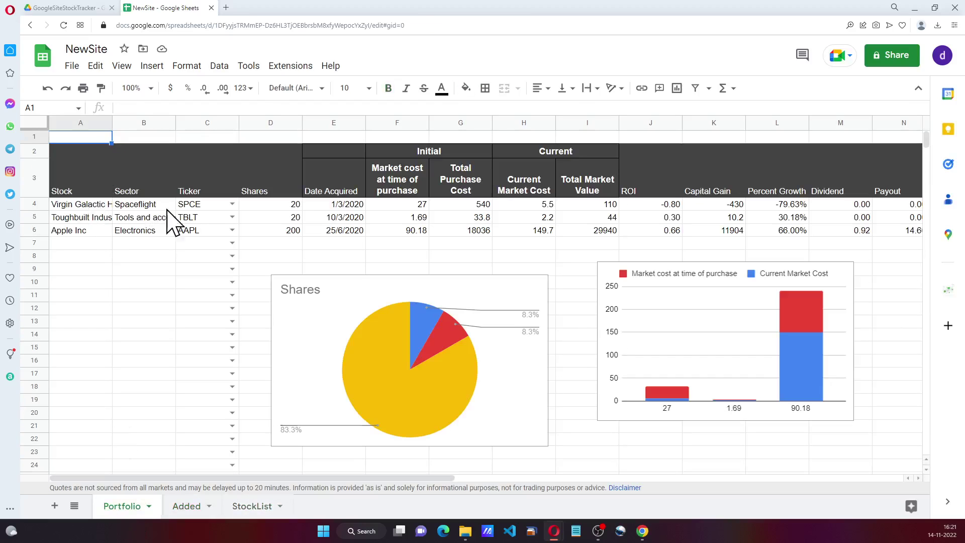
# Move the market cost bar chart slightly lower on the Portfolio sheet
pyautogui.click(393, 334)
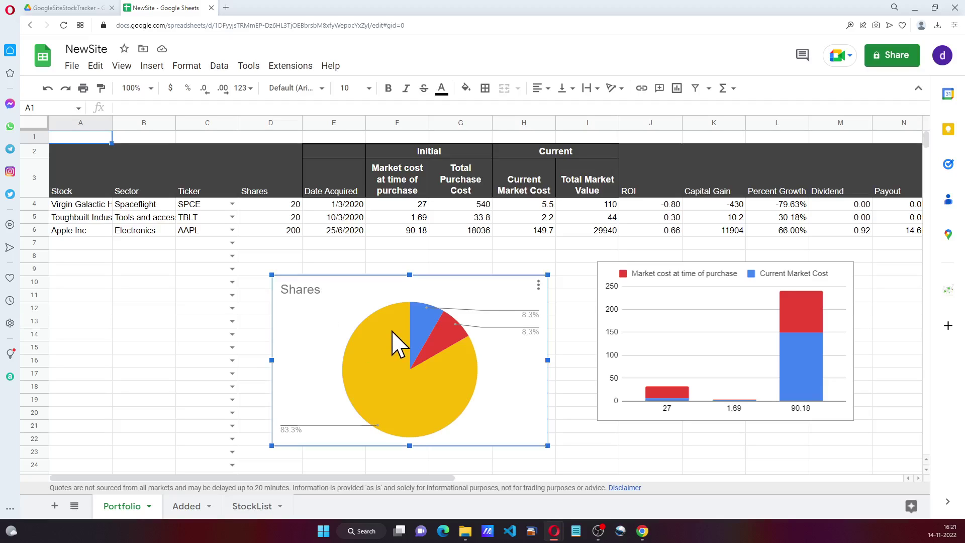
pyautogui.click(790, 304)
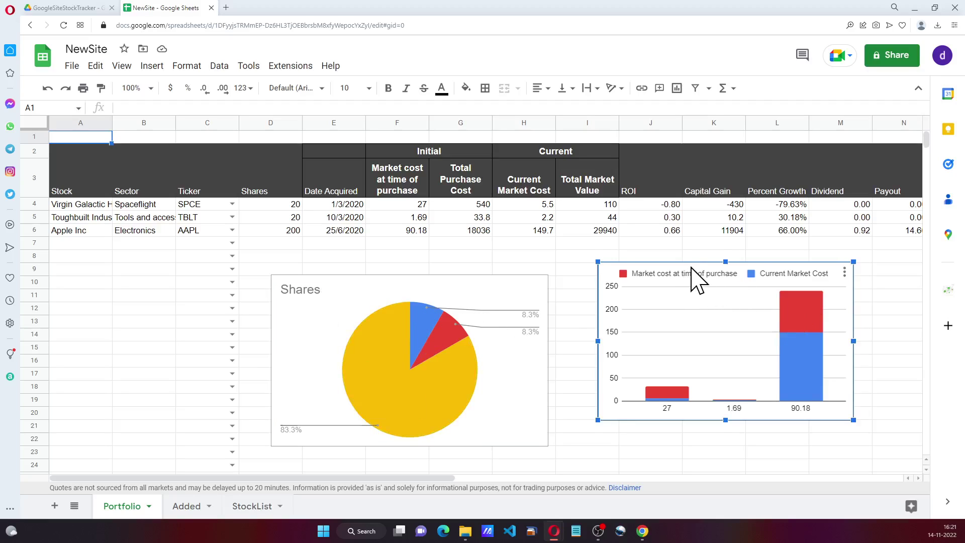
pyautogui.moveTo(692, 274); pyautogui.dragTo(692, 287)
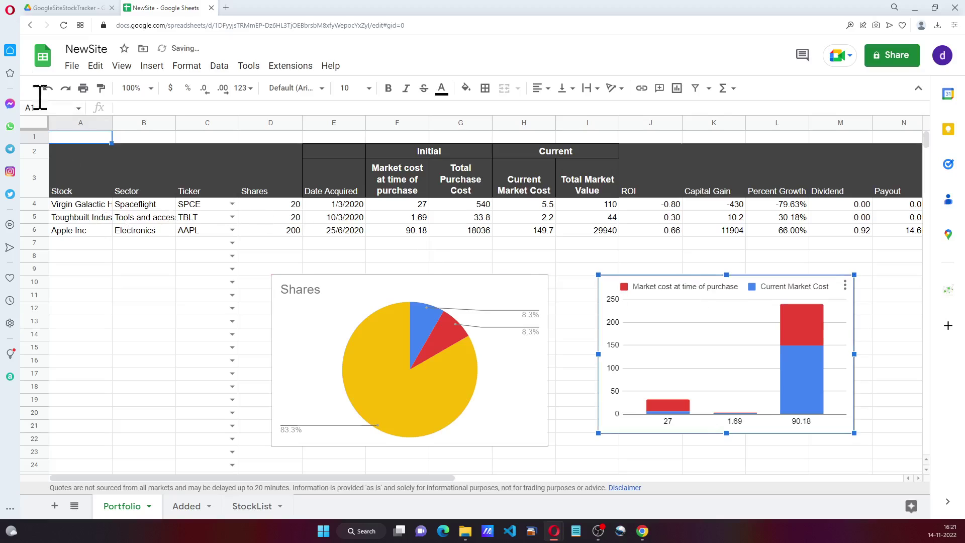
pyautogui.click(63, 9)
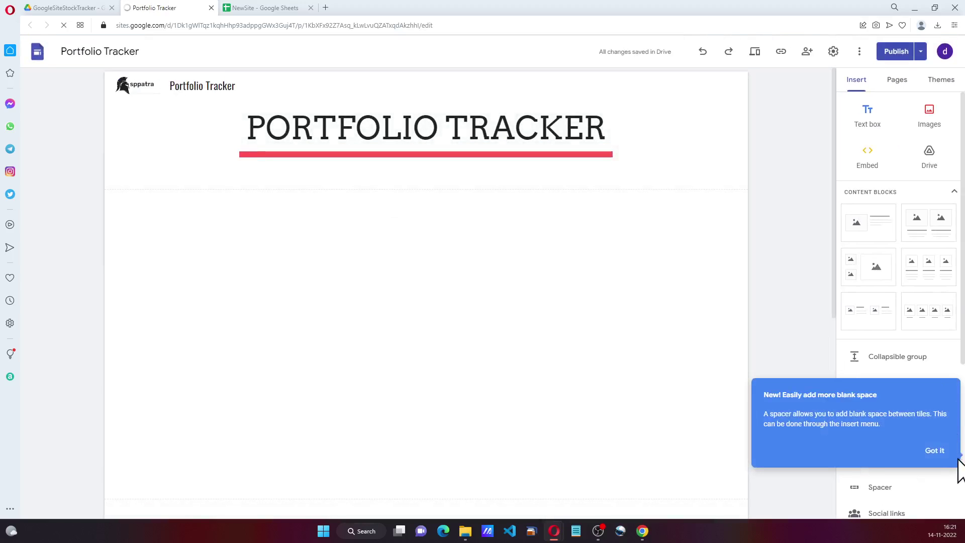
# Dismiss the spacer tip and scroll down to the entry form and embedded charts
pyautogui.click(936, 450)
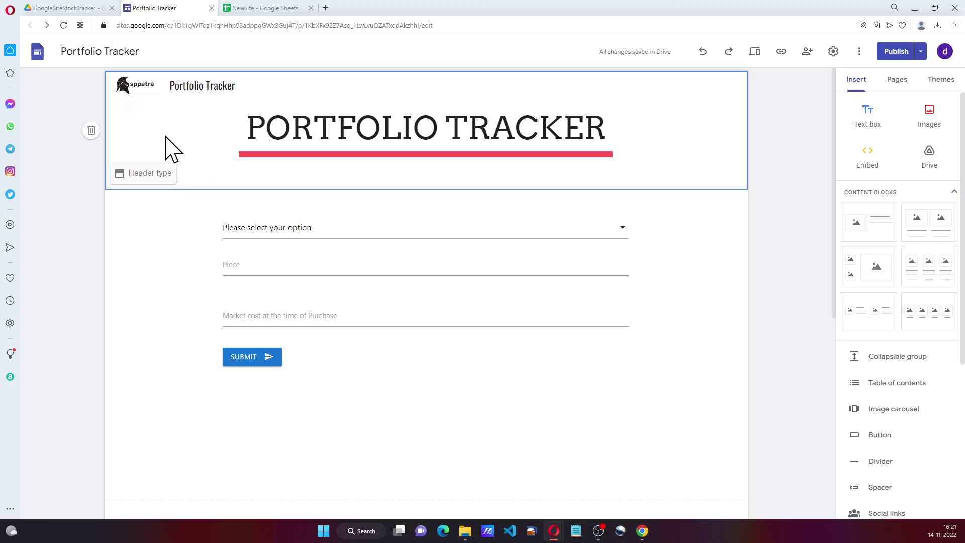
pyautogui.scroll(-4, 541, 349)
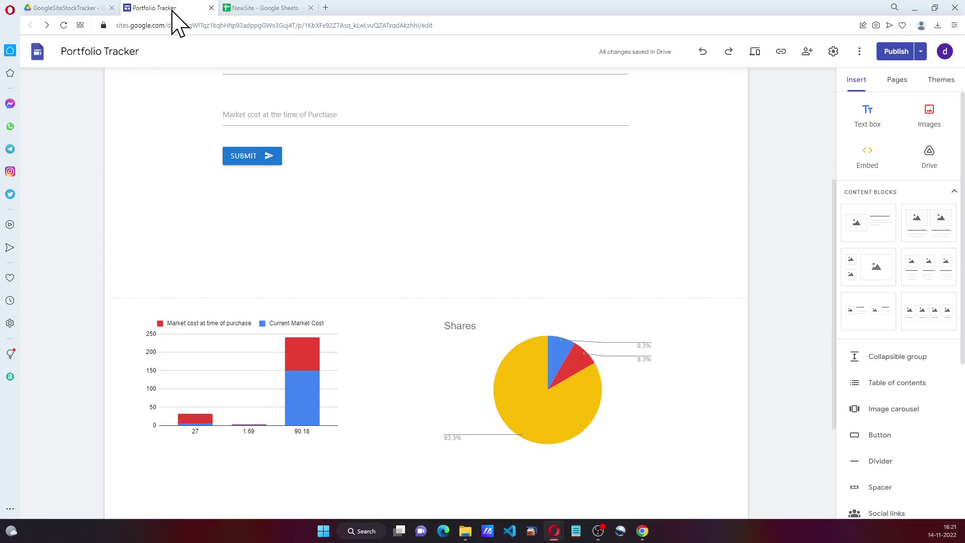
# Snap the site editor to the left half and the Drive window to the right half
pyautogui.hotkey('ctrl', 'Tab')
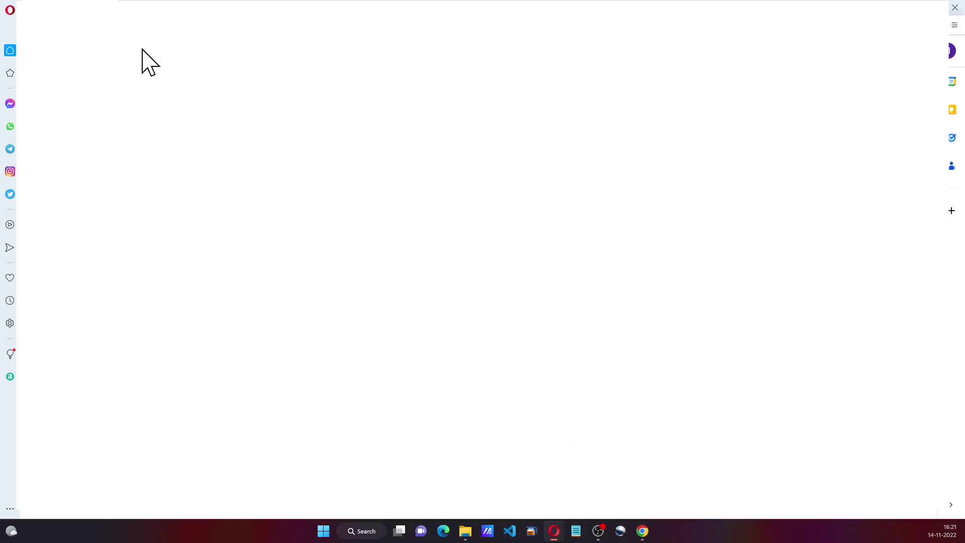
pyautogui.press('super+Left')
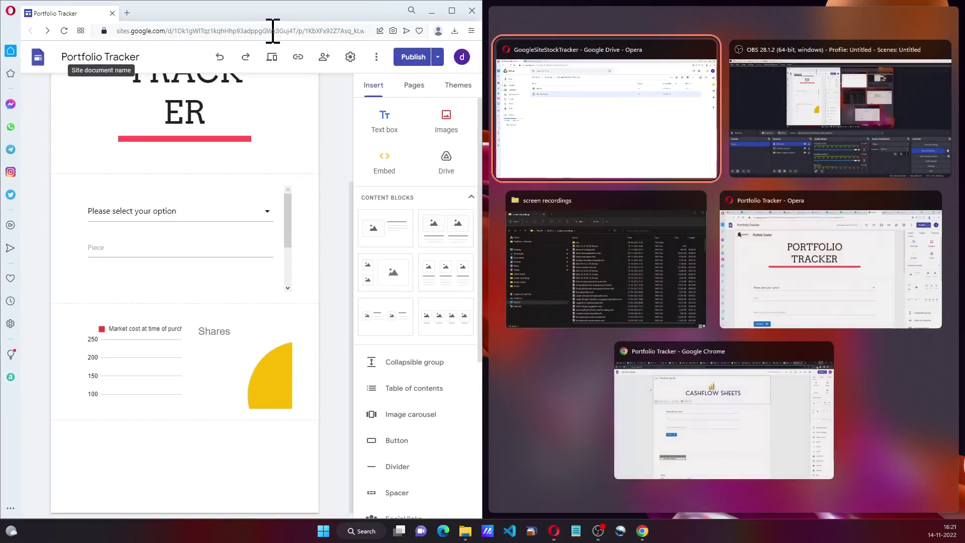
pyautogui.click(659, 125)
pyautogui.click(672, 134)
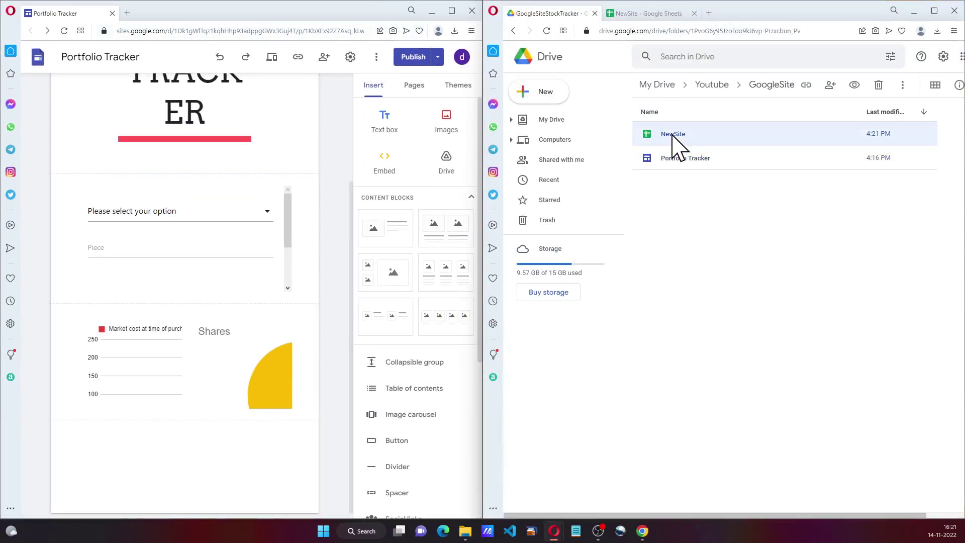
# Show the NewSite spreadsheet on the right and open the site's publishing options
pyautogui.hotkey('ctrl', 'Tab')
pyautogui.hotkey('ctrl', 'Tab')
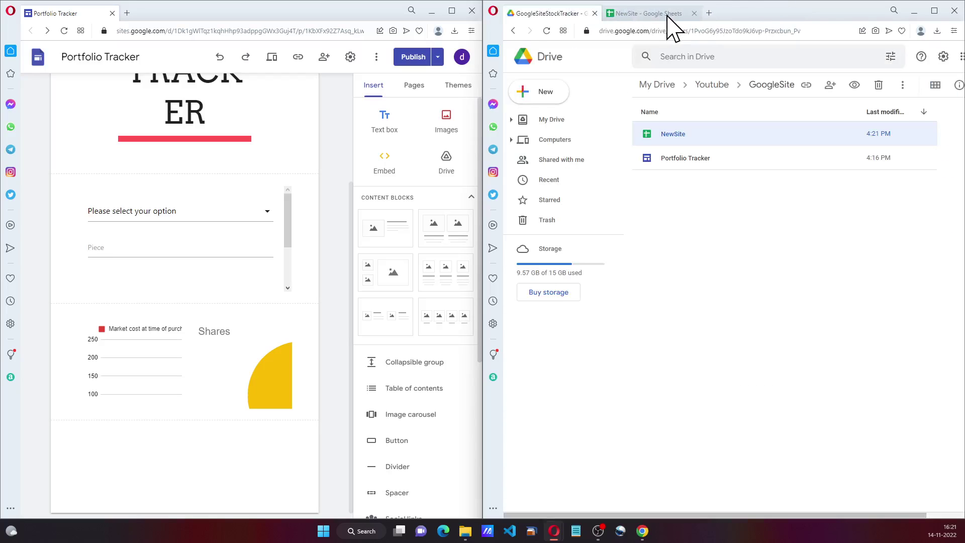
pyautogui.click(667, 15)
pyautogui.click(233, 246)
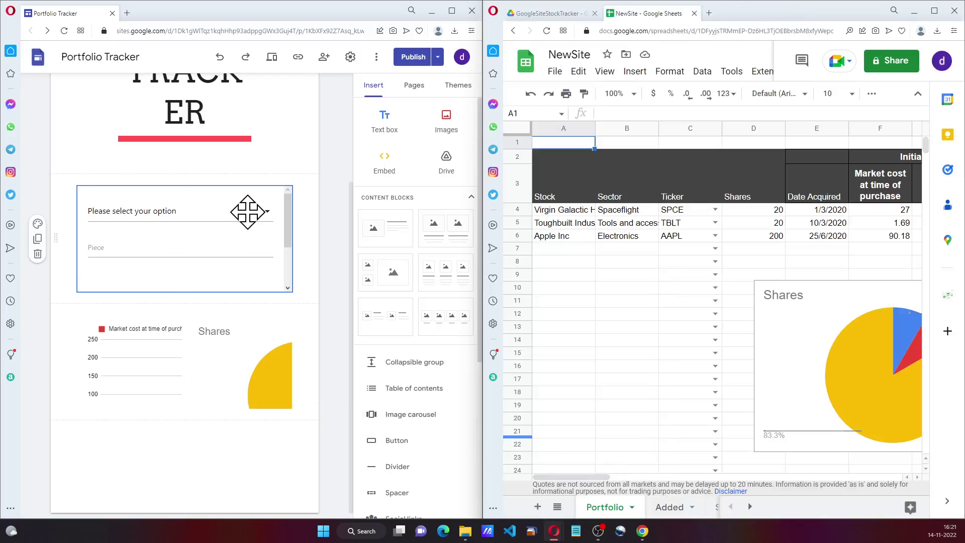
pyautogui.click(441, 58)
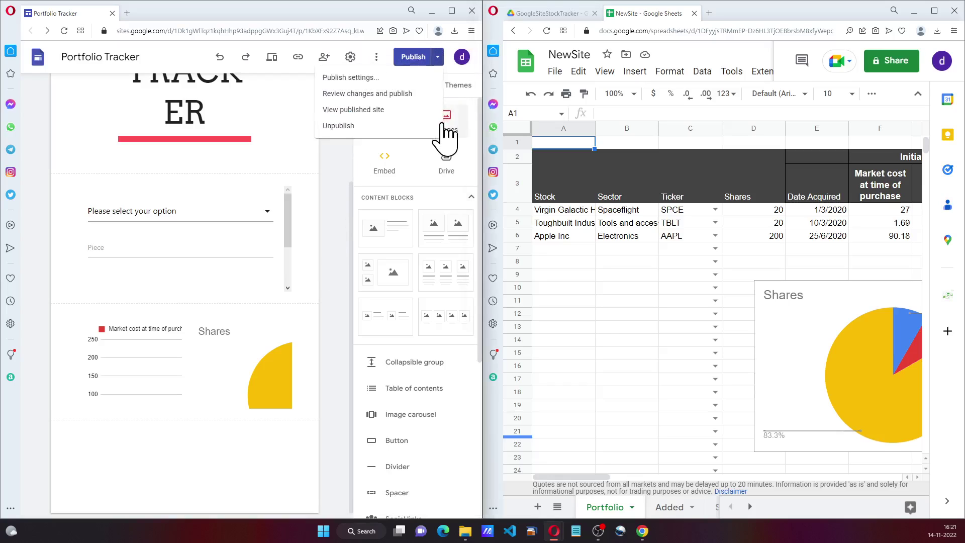
# View the published site in a new tab, widen it, and check its stock dropdown
pyautogui.click(385, 111)
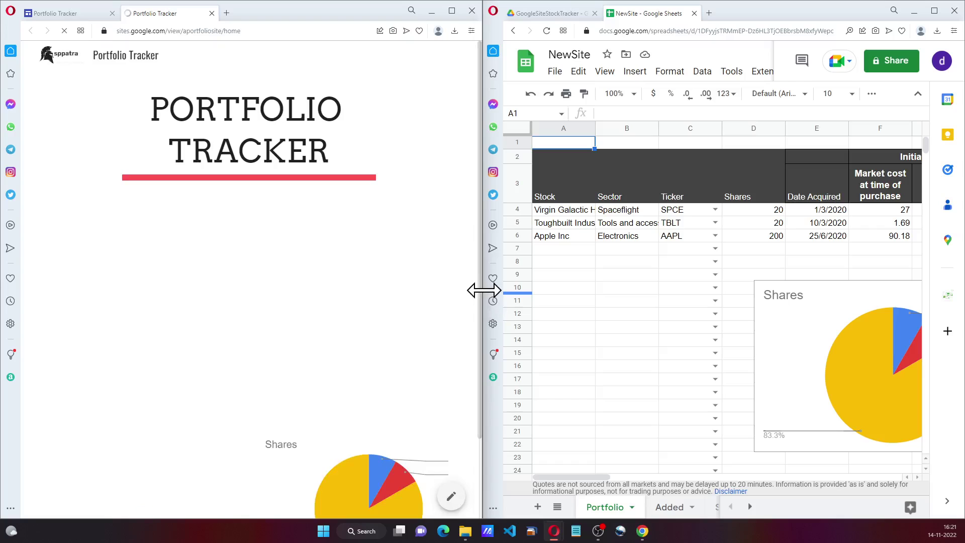
pyautogui.moveTo(482, 290); pyautogui.dragTo(521, 294)
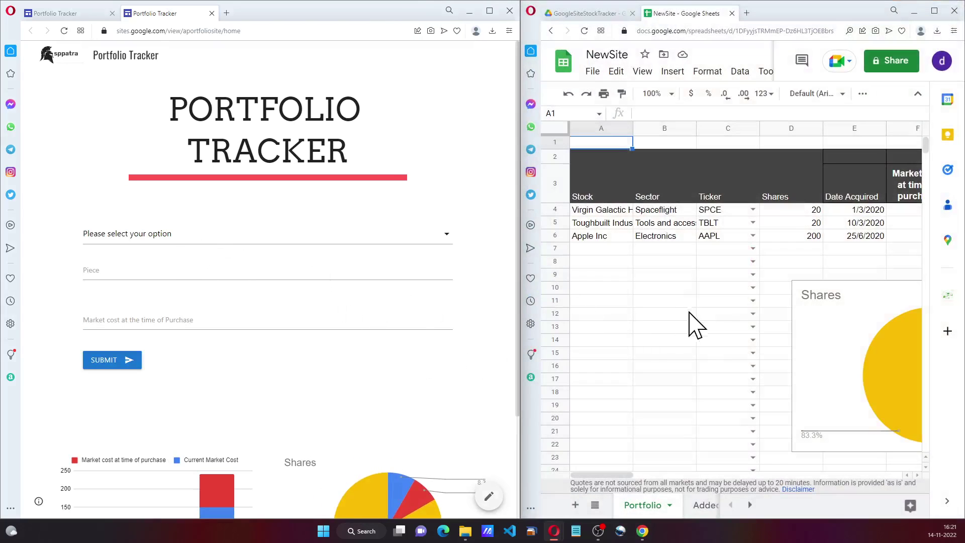
pyautogui.click(704, 507)
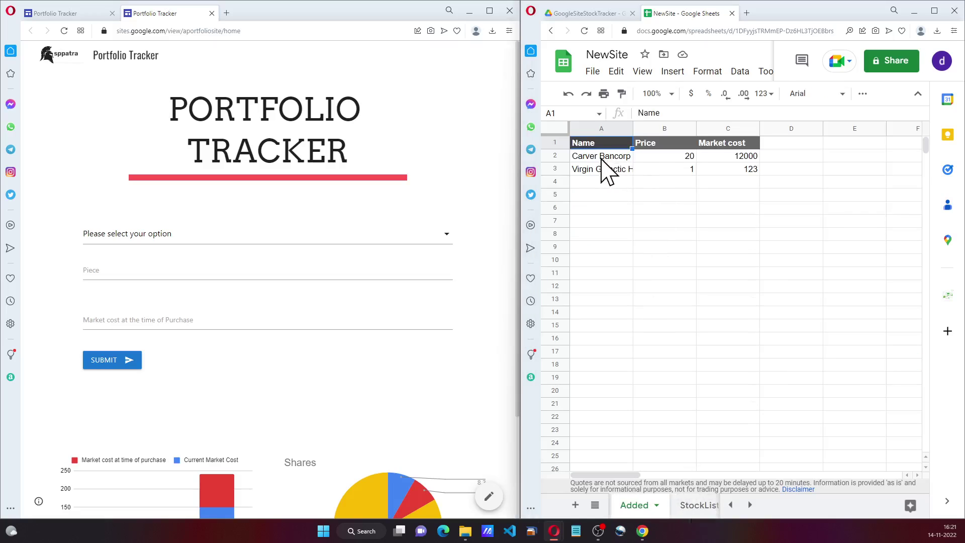
pyautogui.click(158, 234)
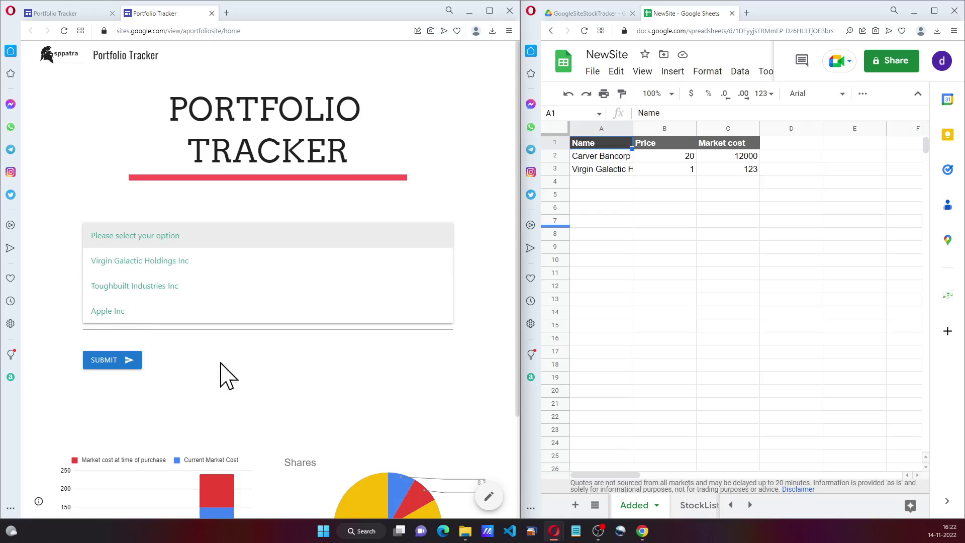
# Enter ticker TEST with company name Test Inc. in row 5 of StockList
pyautogui.click(698, 506)
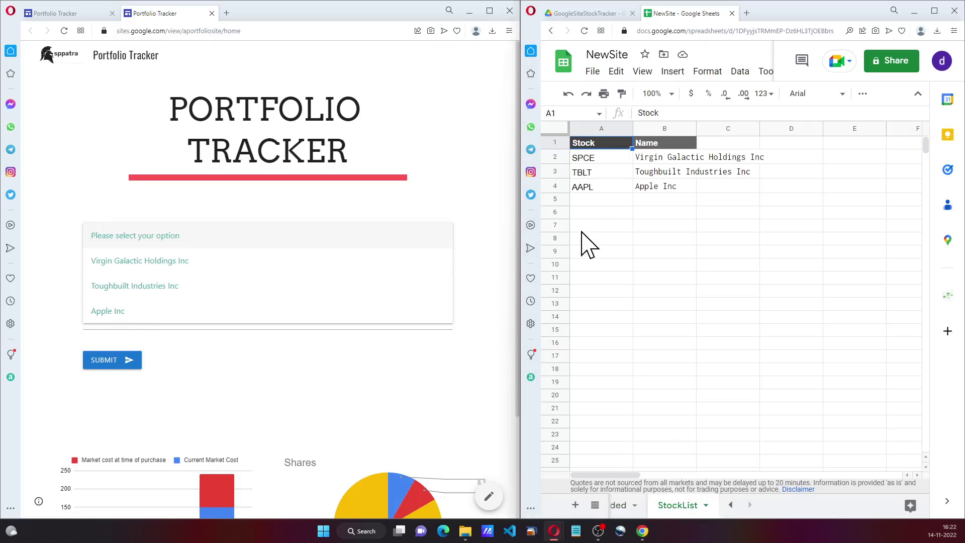
pyautogui.click(602, 200)
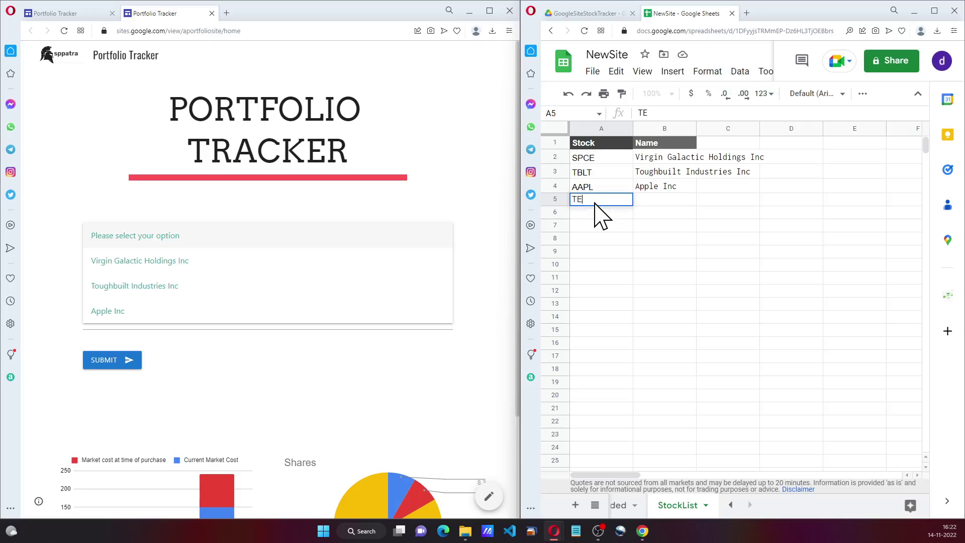
pyautogui.press('Tab')
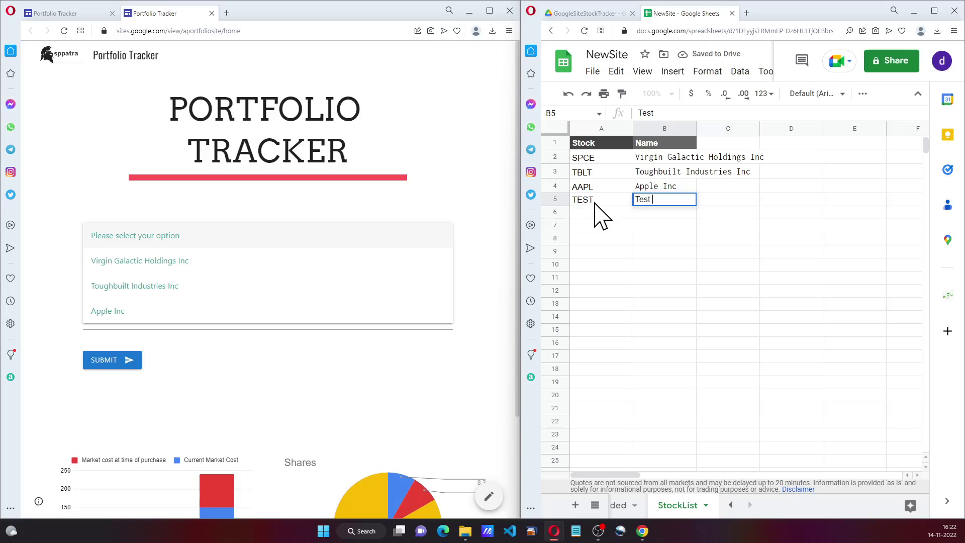
pyautogui.press('Return')
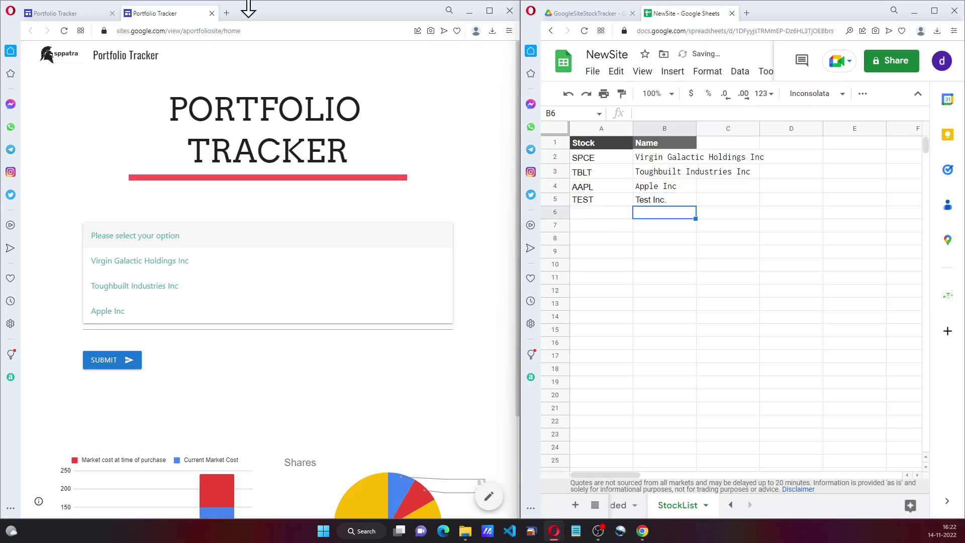
# Reload the site and fill the form with Test Inc., 10 pieces and market cost 100
pyautogui.click(64, 30)
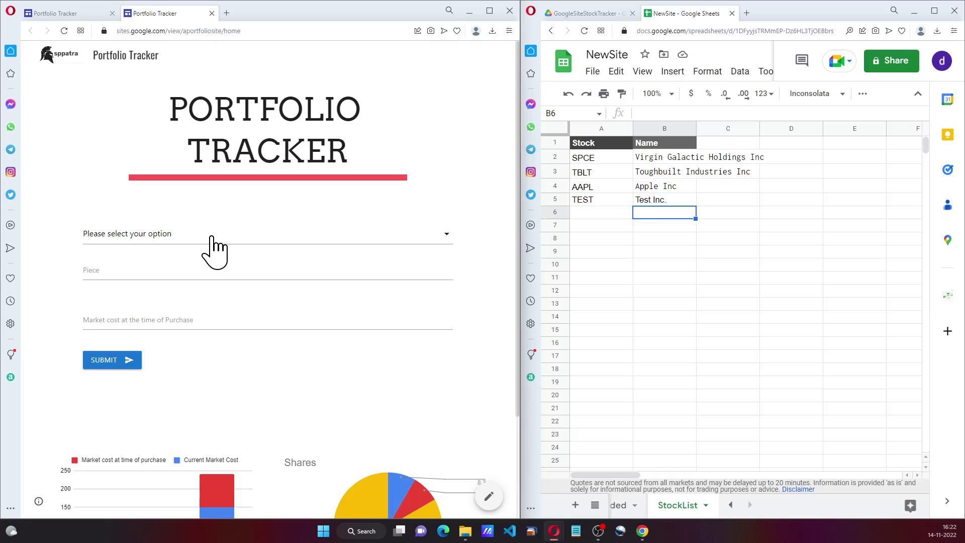
pyautogui.click(212, 236)
pyautogui.click(109, 333)
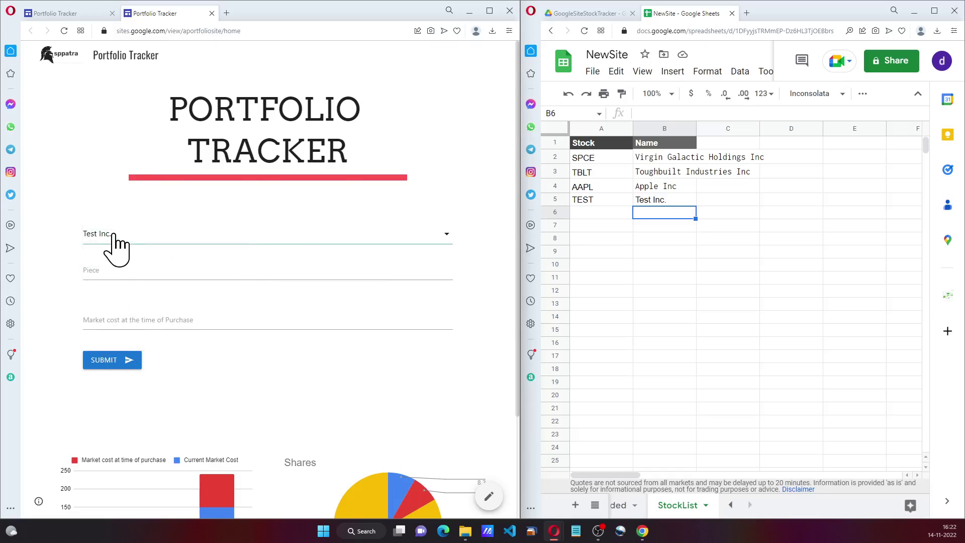
pyautogui.click(130, 276)
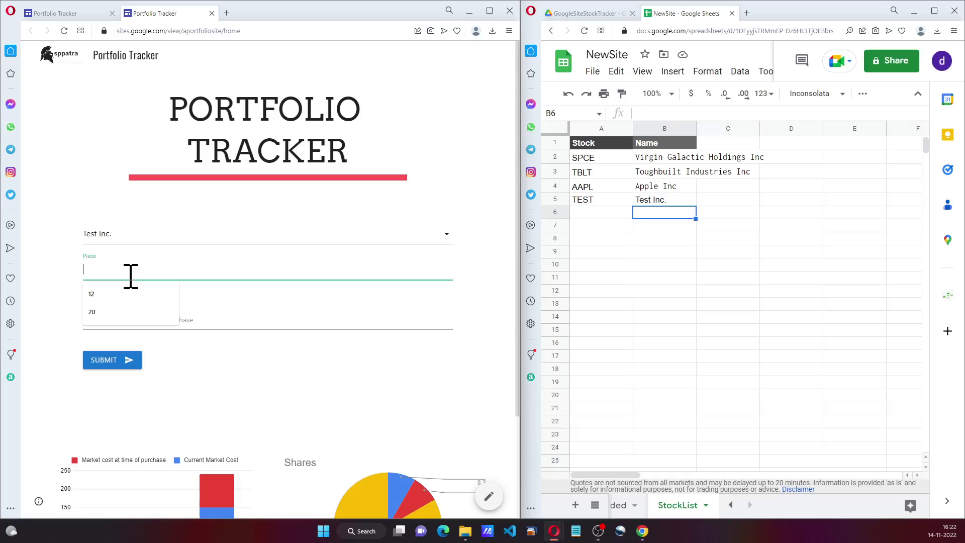
pyautogui.write('10')
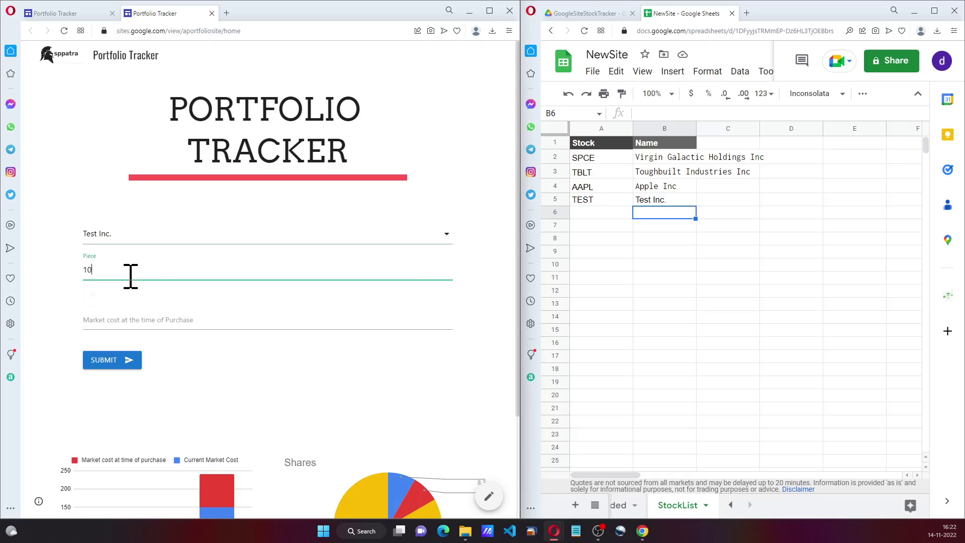
pyautogui.press('Tab')
pyautogui.write('100')
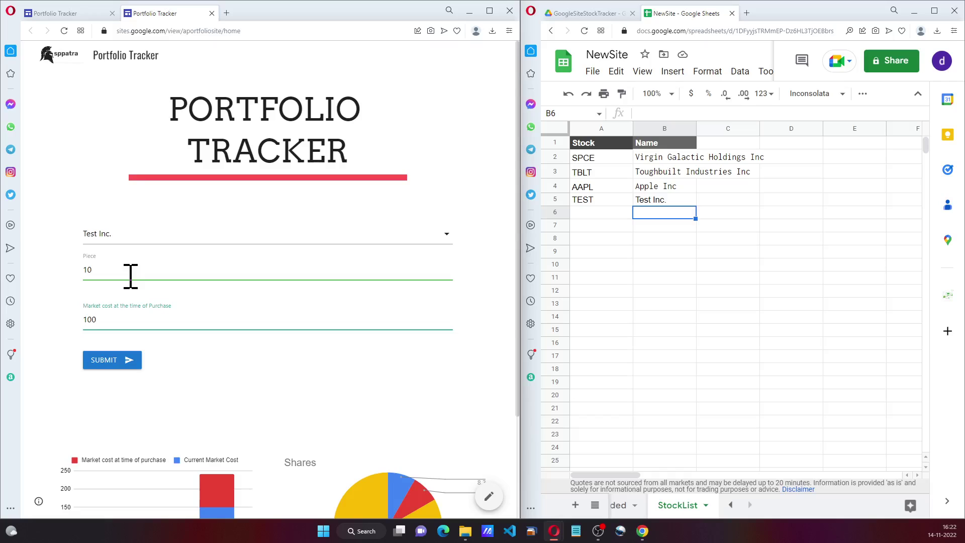
# Submit the form and confirm the Test Inc. row appears in the Added sheet
pyautogui.click(620, 507)
pyautogui.click(583, 183)
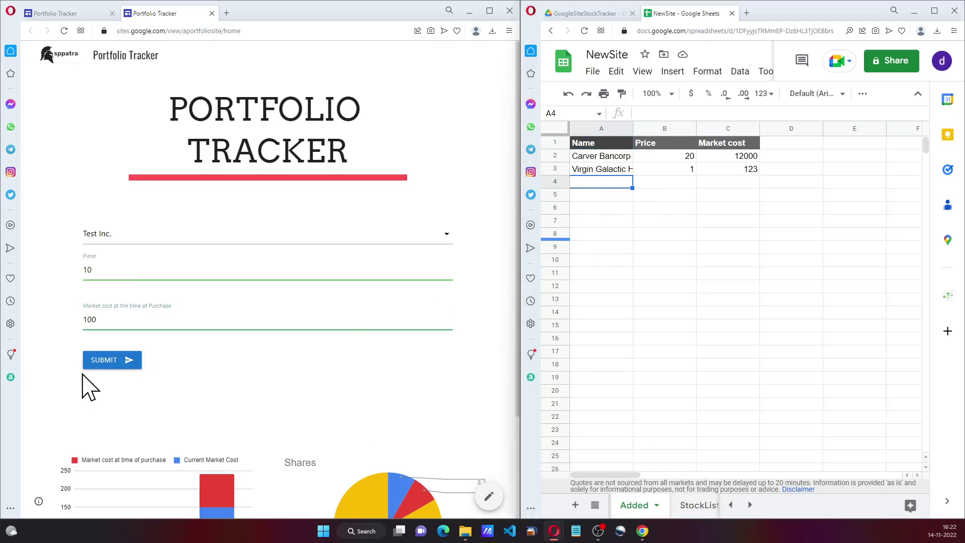
pyautogui.click(107, 359)
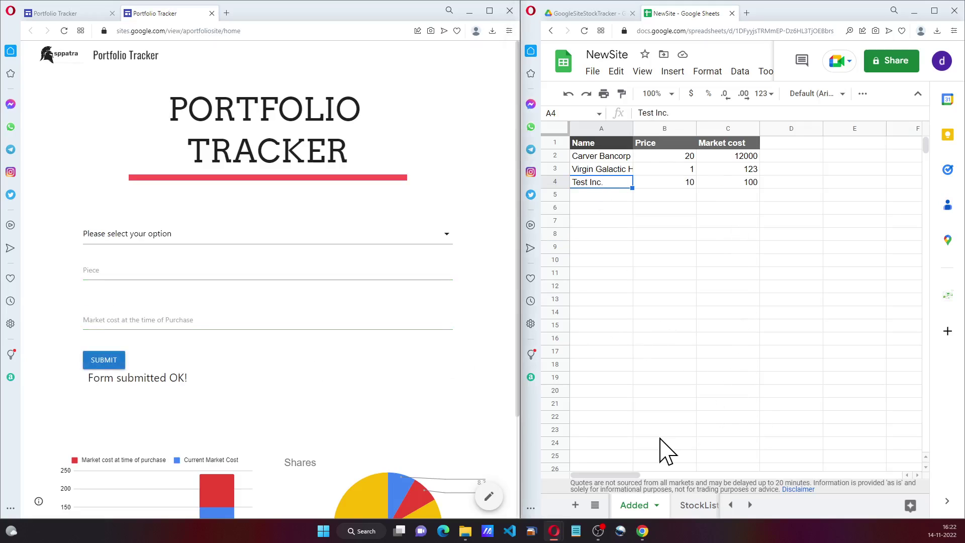
pyautogui.click(730, 504)
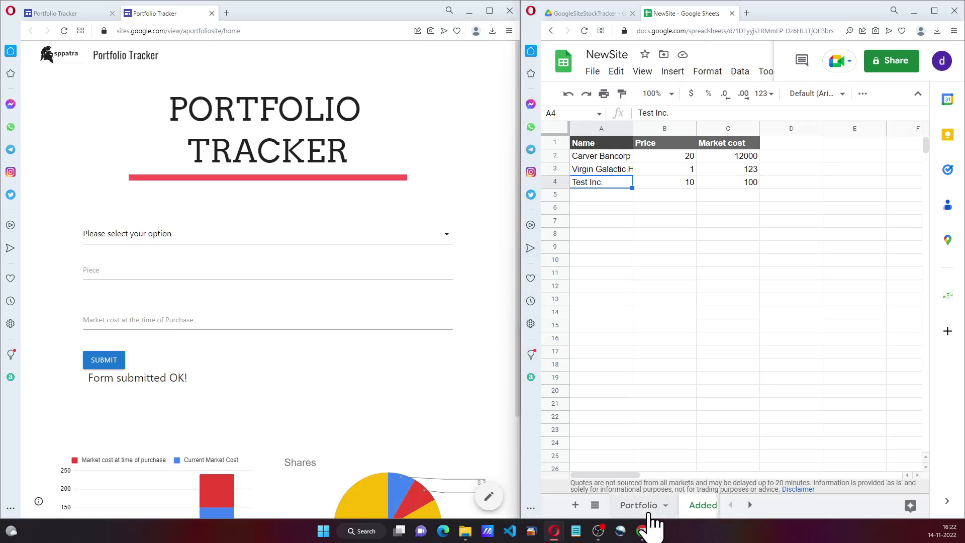
pyautogui.click(638, 505)
pyautogui.click(605, 237)
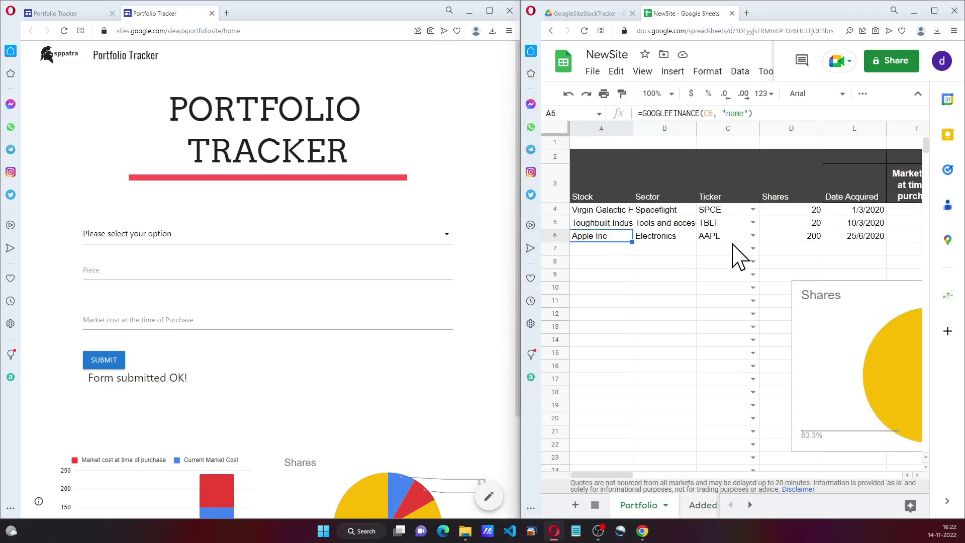
pyautogui.click(752, 248)
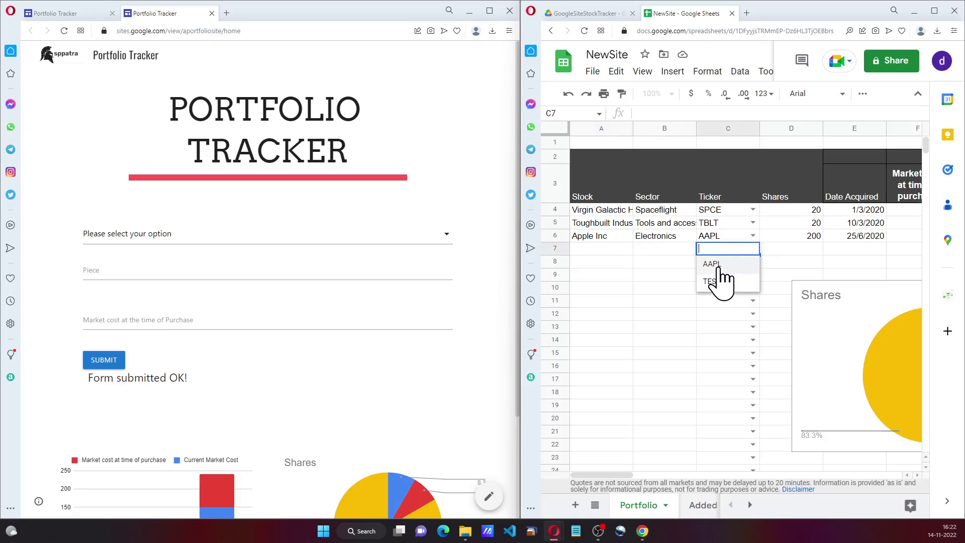
pyautogui.click(703, 505)
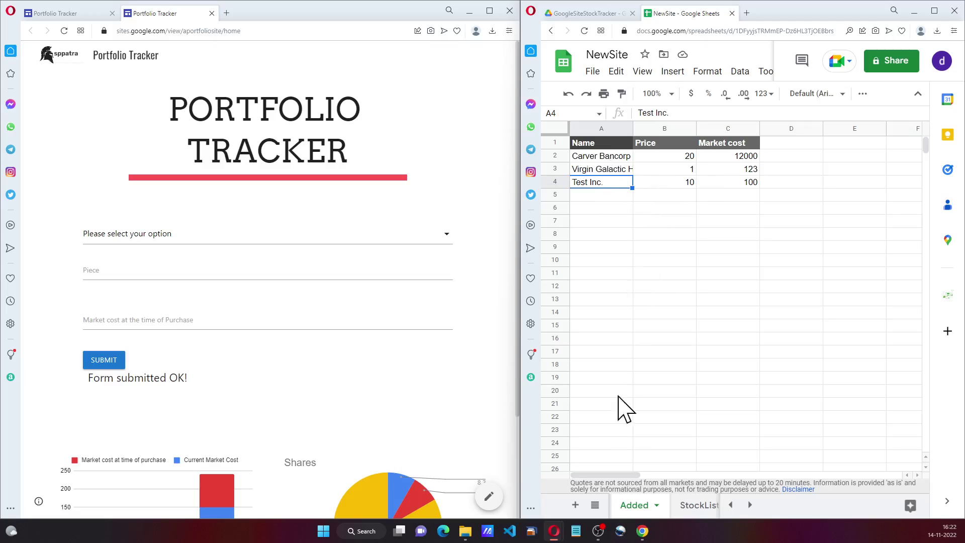
pyautogui.click(730, 504)
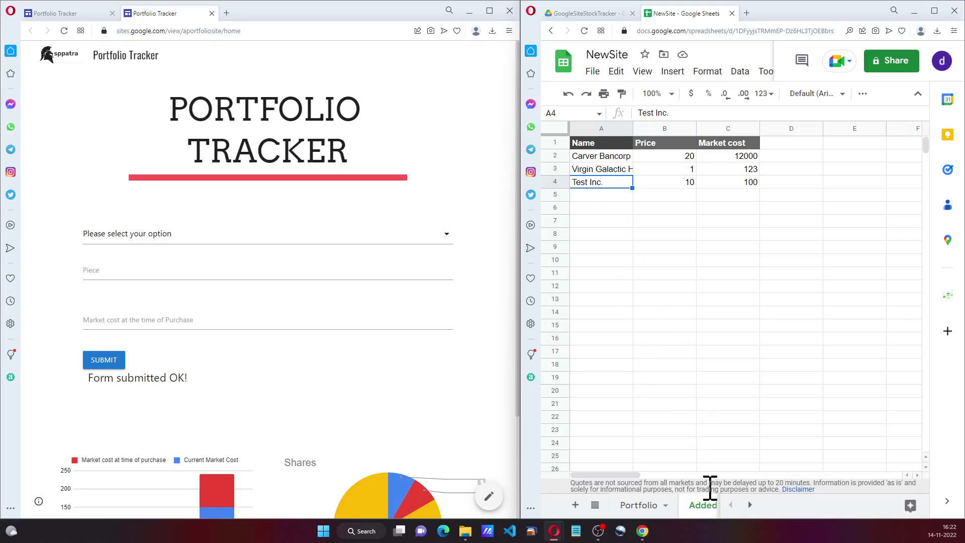
pyautogui.click(750, 505)
pyautogui.click(701, 505)
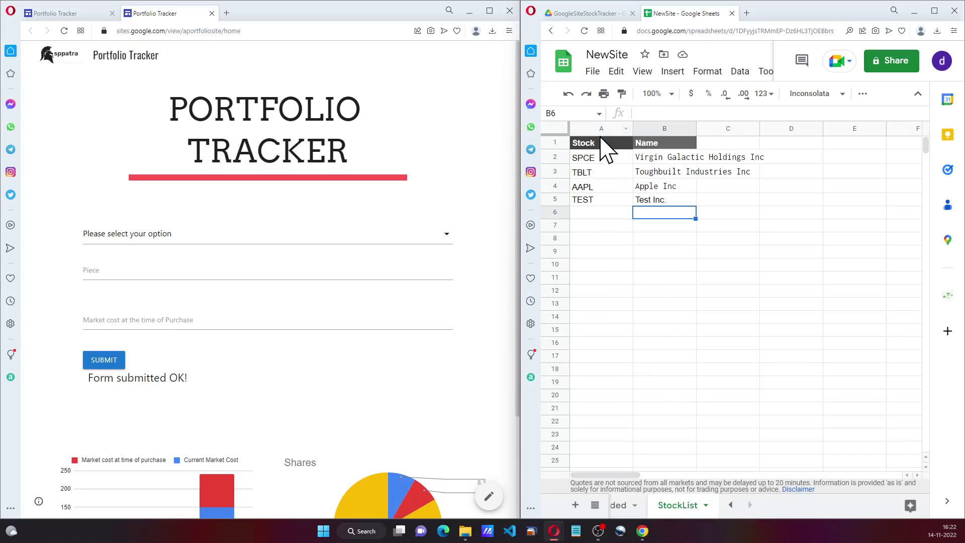
pyautogui.click(619, 505)
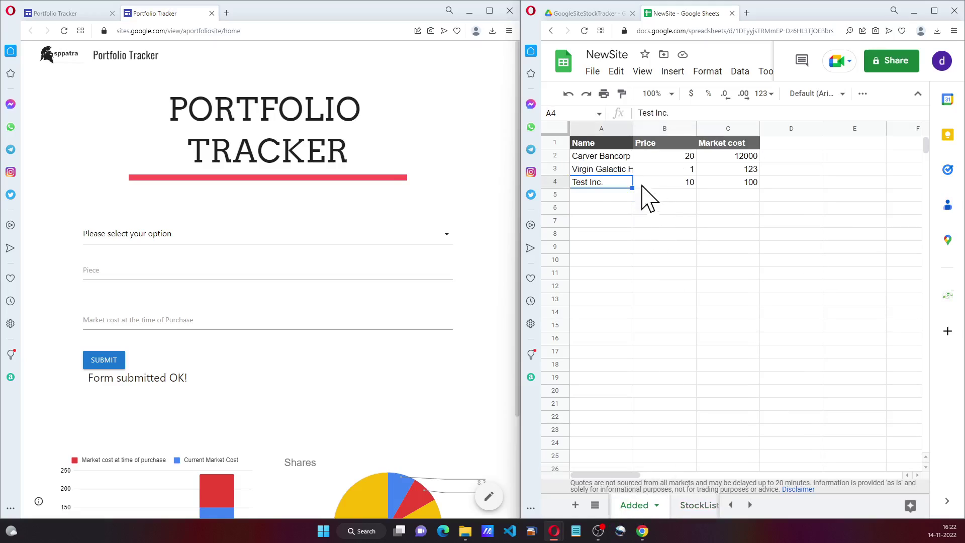
pyautogui.click(730, 505)
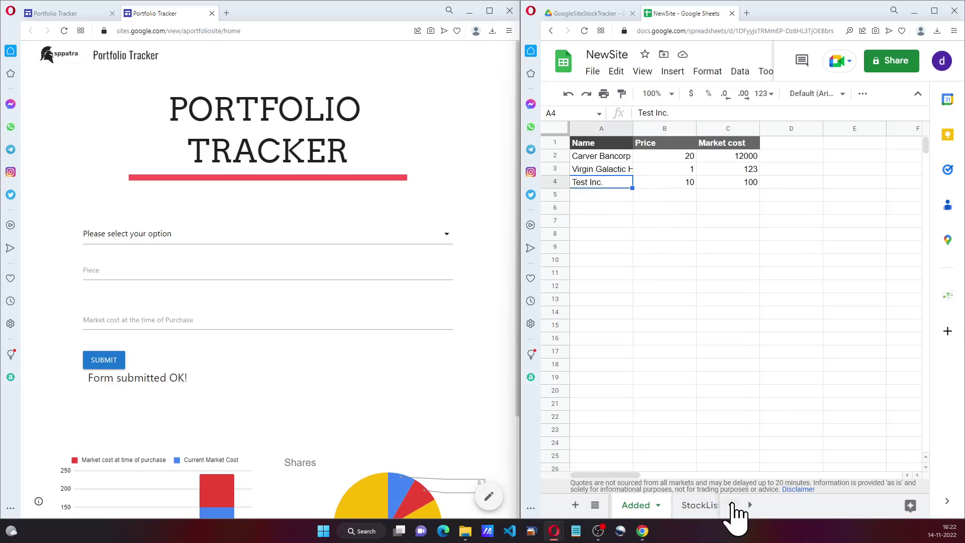
# Fill Portfolio row 7 with ticker TEST in C7 and 'asdasd' in B7 and A7
pyautogui.click(642, 505)
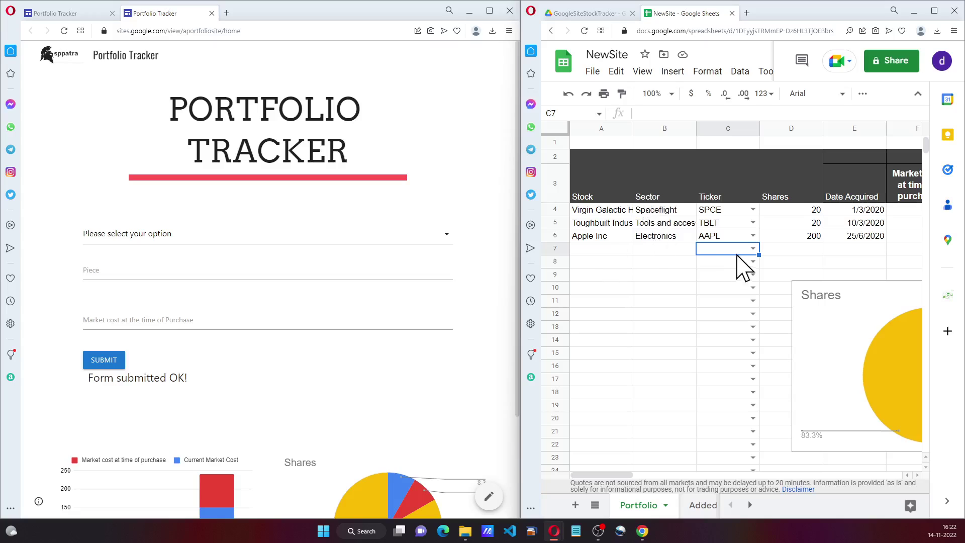
pyautogui.click(752, 248)
pyautogui.click(730, 280)
pyautogui.click(674, 250)
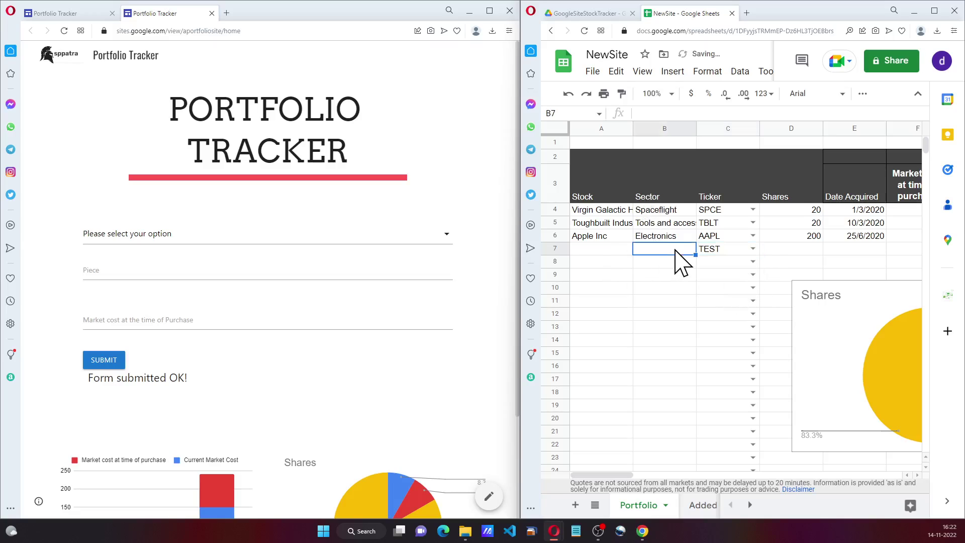
pyautogui.write('asdasd')
pyautogui.click(605, 251)
pyautogui.write('asdasd')
pyautogui.click(804, 251)
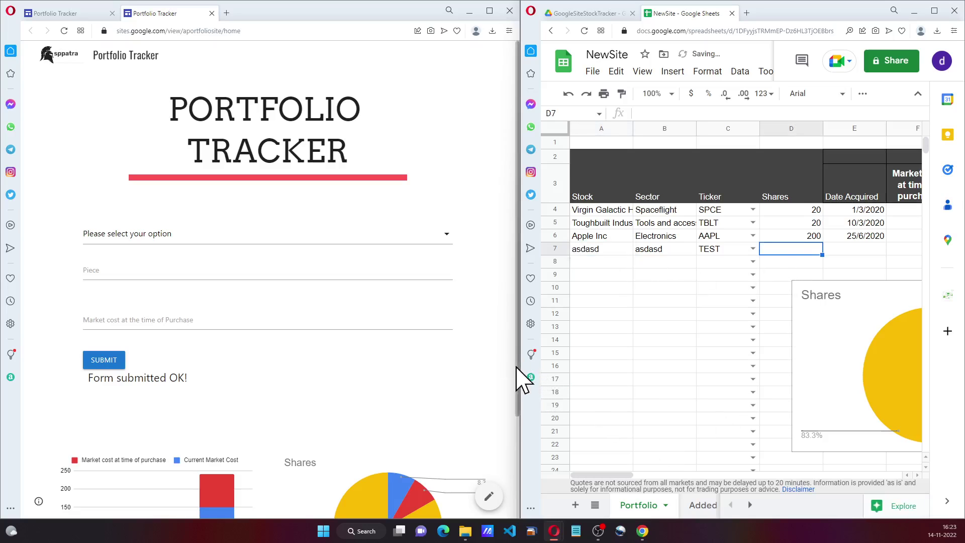
# Maximize the spreadsheet and inspect D4–G4: shares, date acquired, price 27, total purchase cost
pyautogui.moveTo(519, 366); pyautogui.dragTo(267, 357)
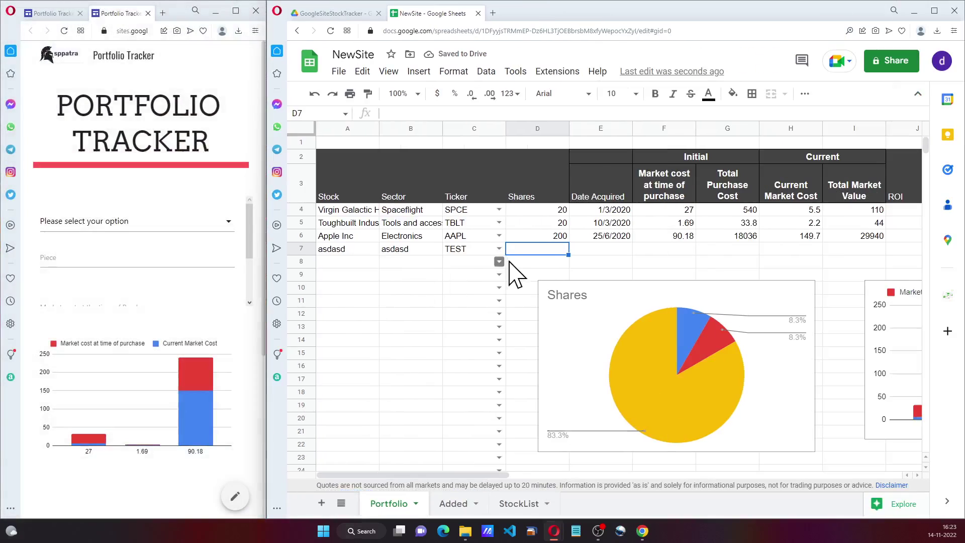
pyautogui.click(562, 238)
pyautogui.click(560, 213)
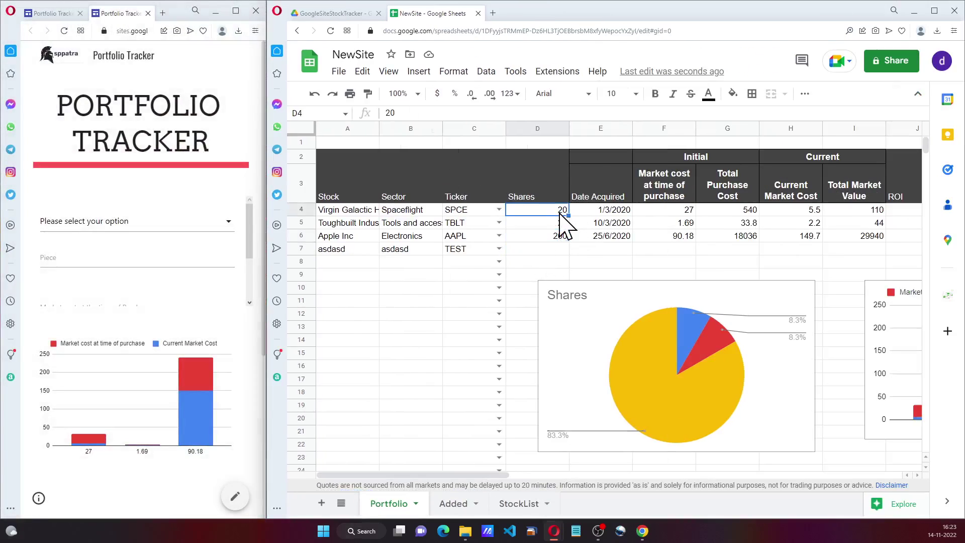
pyautogui.click(609, 213)
pyautogui.click(673, 212)
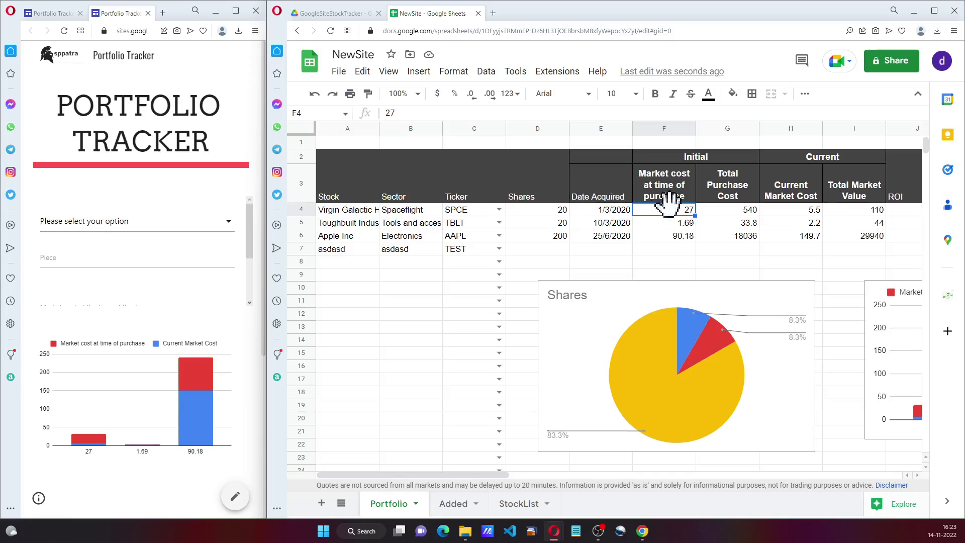
pyautogui.click(735, 213)
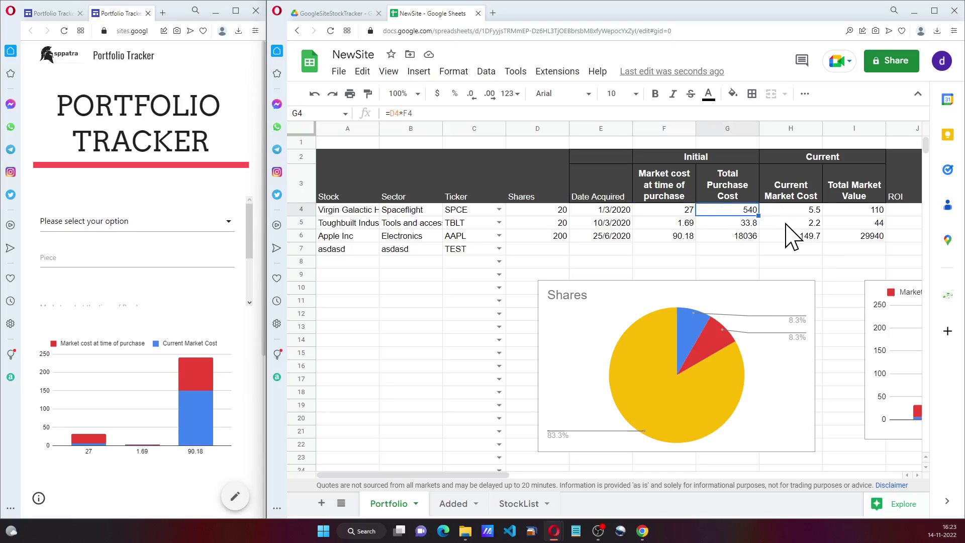
pyautogui.click(934, 10)
# Inspect row 4's live price, market value, ROI, dividend, payout and market cap formulas, ending at A4
pyautogui.click(531, 208)
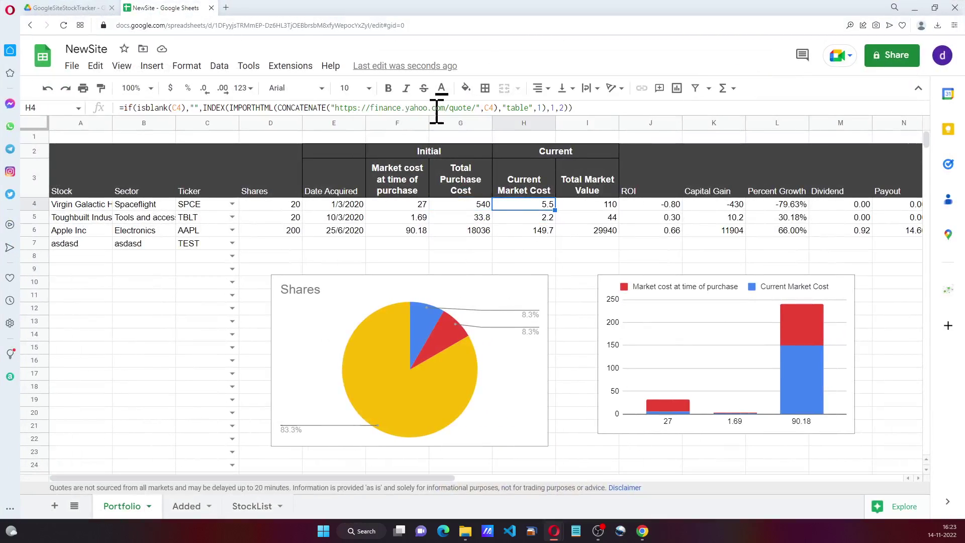
pyautogui.click(606, 208)
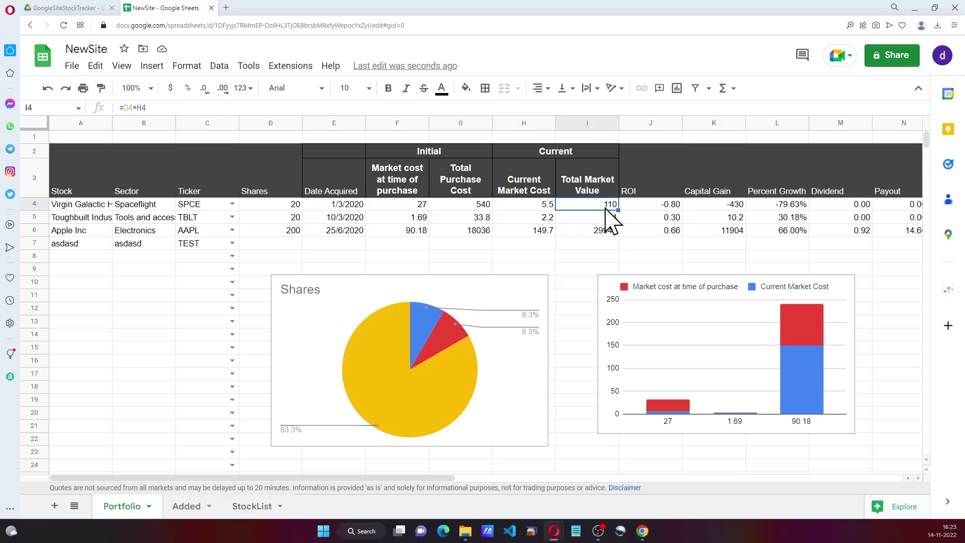
pyautogui.click(667, 208)
pyautogui.click(275, 204)
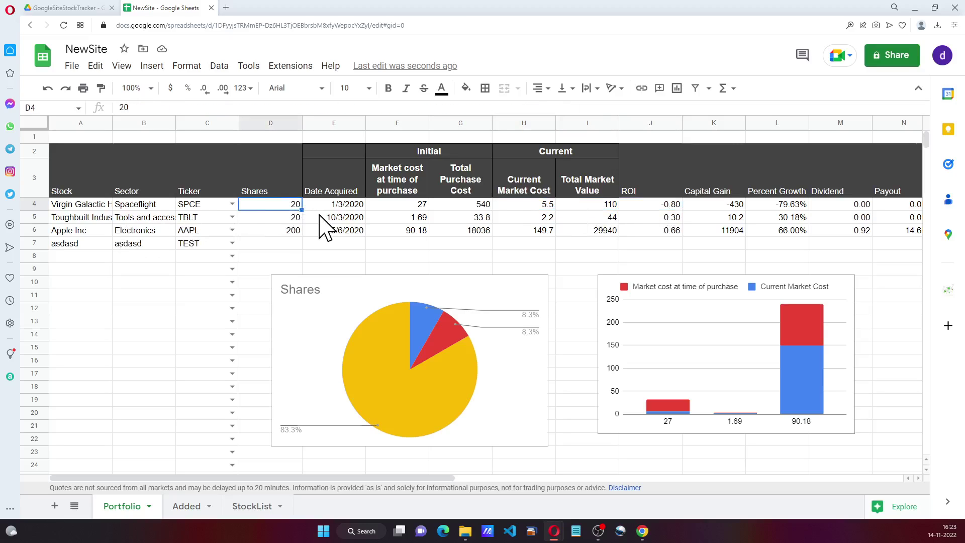
pyautogui.press('Left')
pyautogui.press('Left')
pyautogui.press('Right')
pyautogui.press('Right')
pyautogui.press('Right')
pyautogui.press('Right')
pyautogui.press('Right')
pyautogui.press('Right')
pyautogui.press('Right')
pyautogui.press('Right')
pyautogui.press('Right')
pyautogui.press('Right')
pyautogui.press('Right')
pyautogui.press('Left')
pyautogui.press('Right')
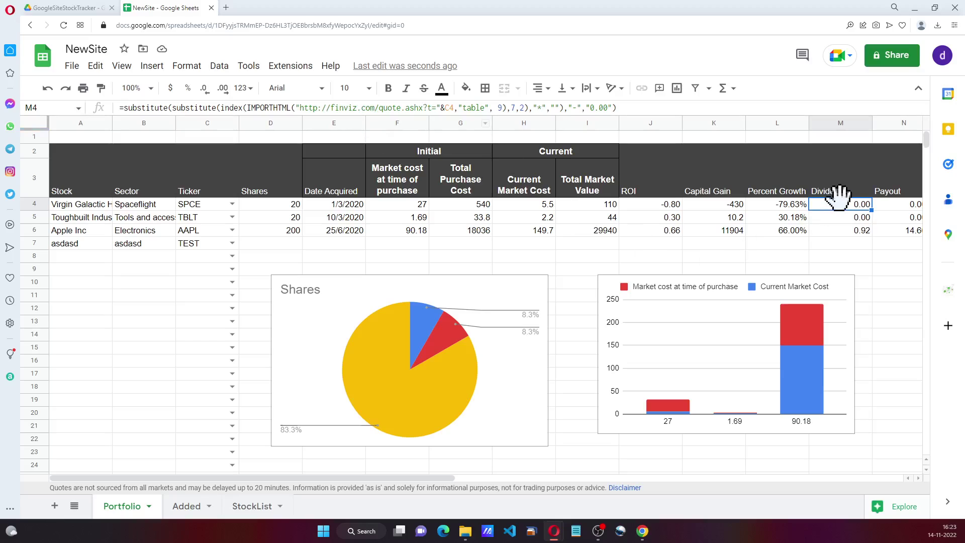
pyautogui.press('Right')
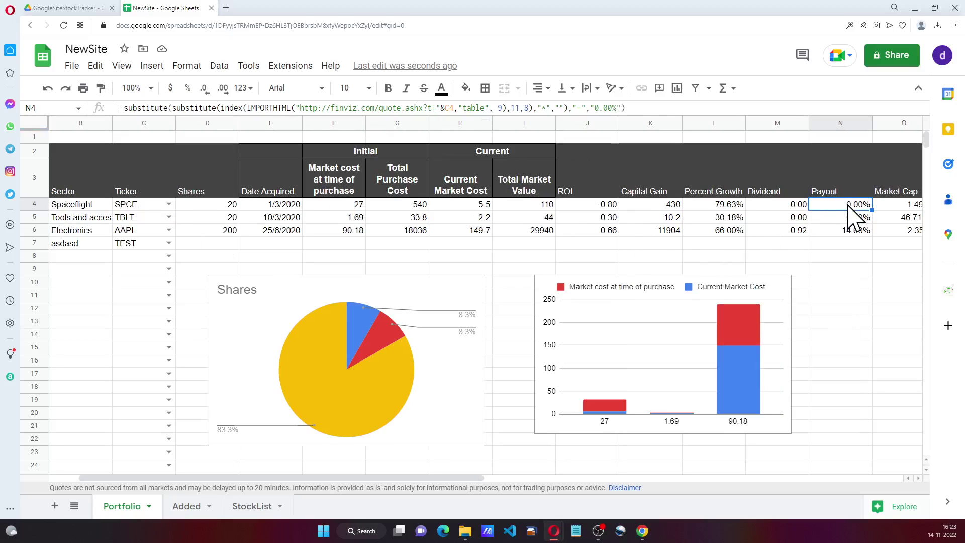
pyautogui.press('Right')
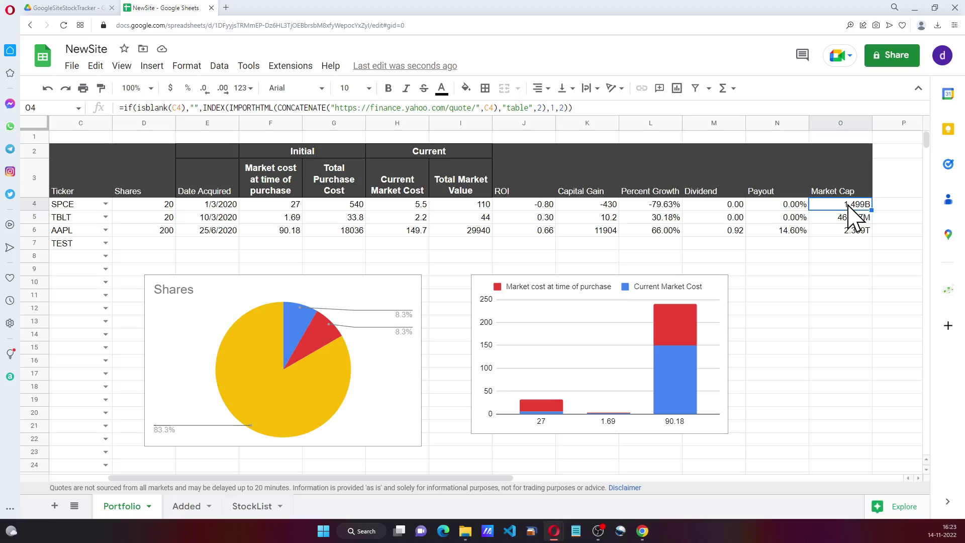
pyautogui.press('Left')
pyautogui.press('Left')
pyautogui.press('Left')
pyautogui.press('Left')
pyautogui.press('Left')
pyautogui.press('Left')
pyautogui.press('Left')
pyautogui.press('Left')
pyautogui.press('Left')
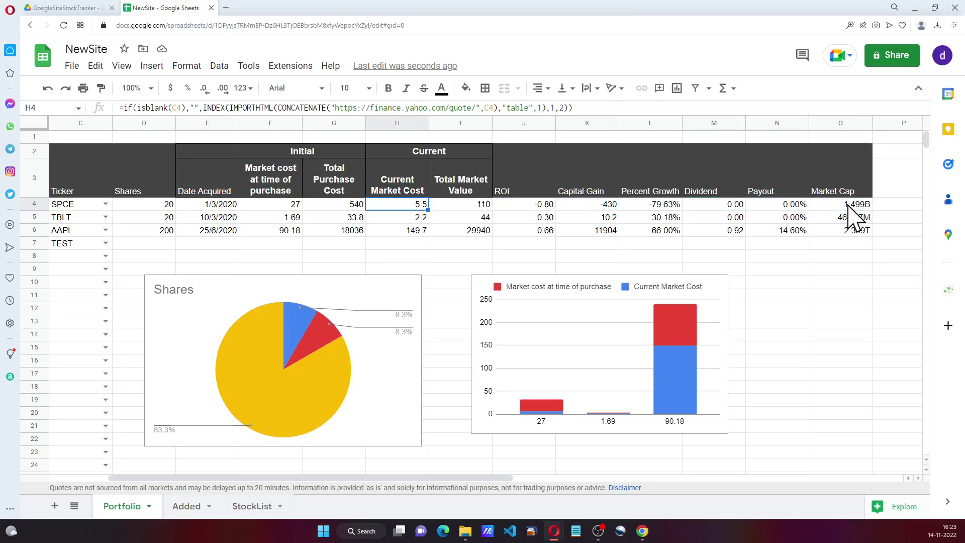
pyautogui.press('Left')
pyautogui.press('Left')
pyautogui.press('Left')
pyautogui.press('Left')
pyautogui.press('Left')
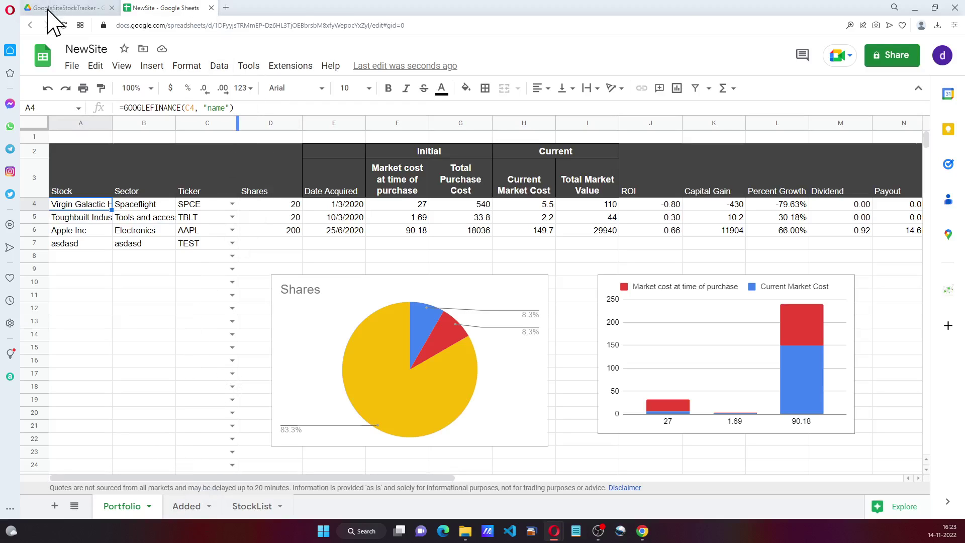
# Restore the spreadsheet beside the published site, select the Shares pie chart, and widen the site
pyautogui.doubleClick(416, 6)
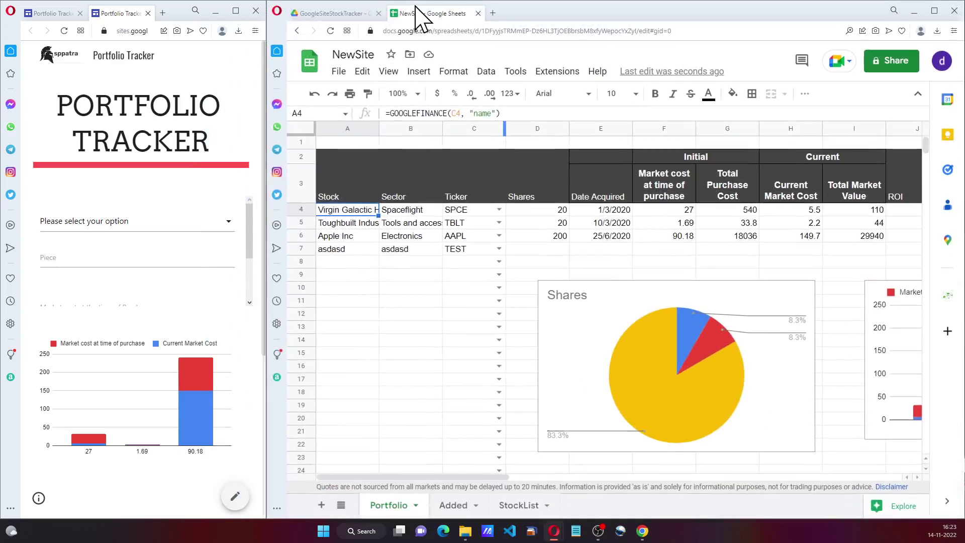
pyautogui.scroll(-4, 164, 302)
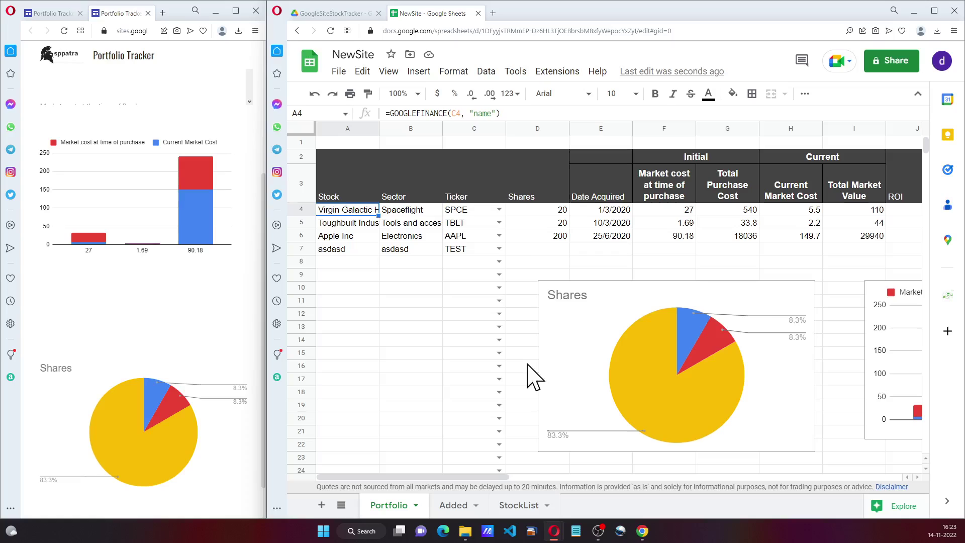
pyautogui.click(774, 361)
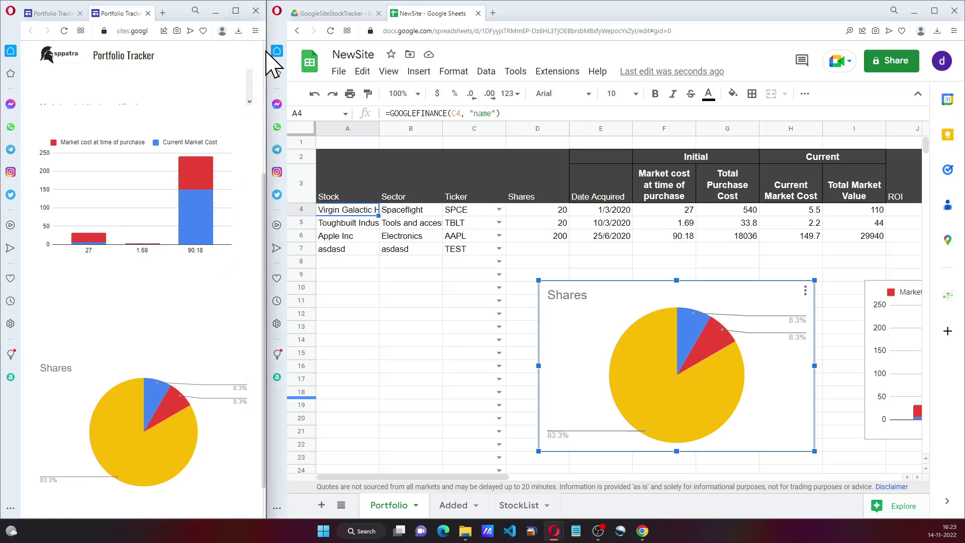
pyautogui.moveTo(267, 51); pyautogui.dragTo(698, 201)
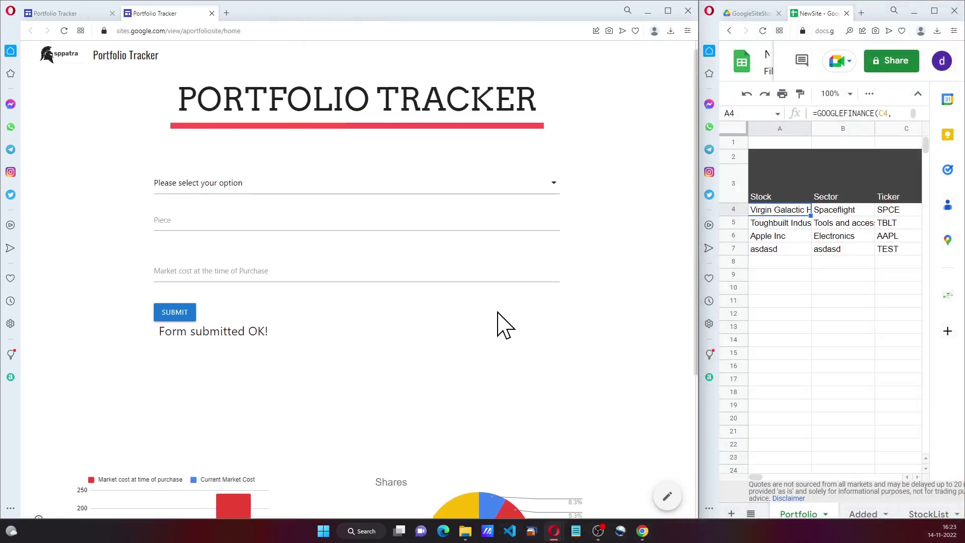
pyautogui.scroll(-3, 504, 323)
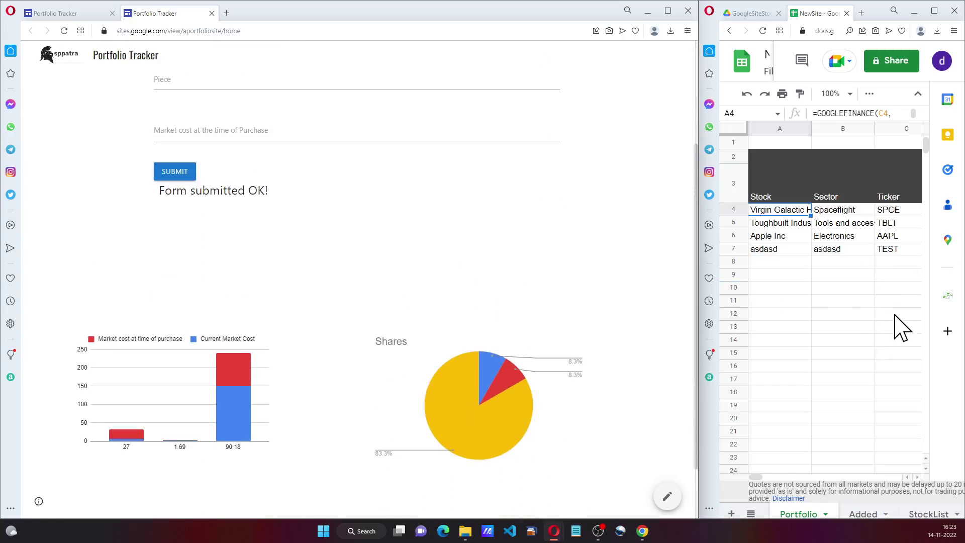
pyautogui.scroll(3, 448, 293)
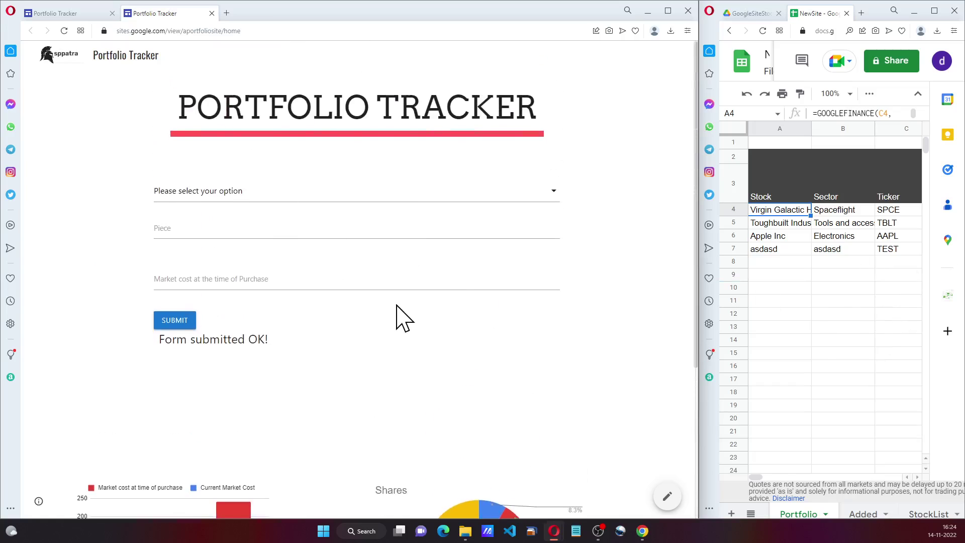
pyautogui.scroll(-3, 401, 319)
pyautogui.scroll(3, 522, 363)
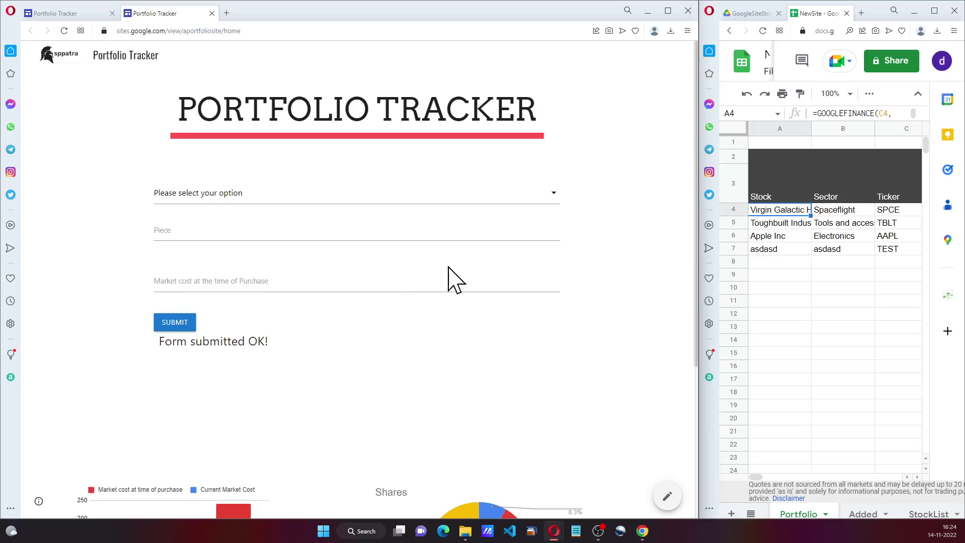
pyautogui.scroll(-4, 448, 280)
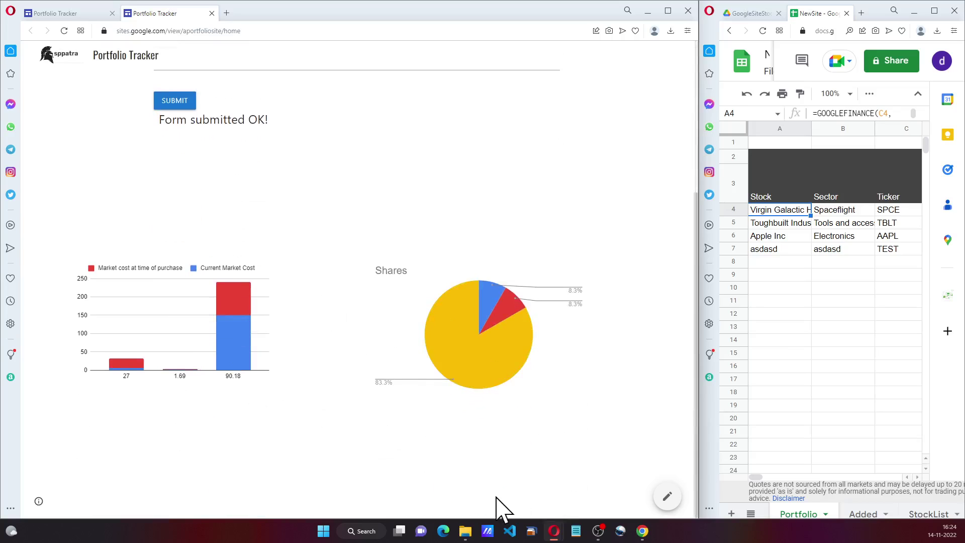
pyautogui.scroll(4, 478, 473)
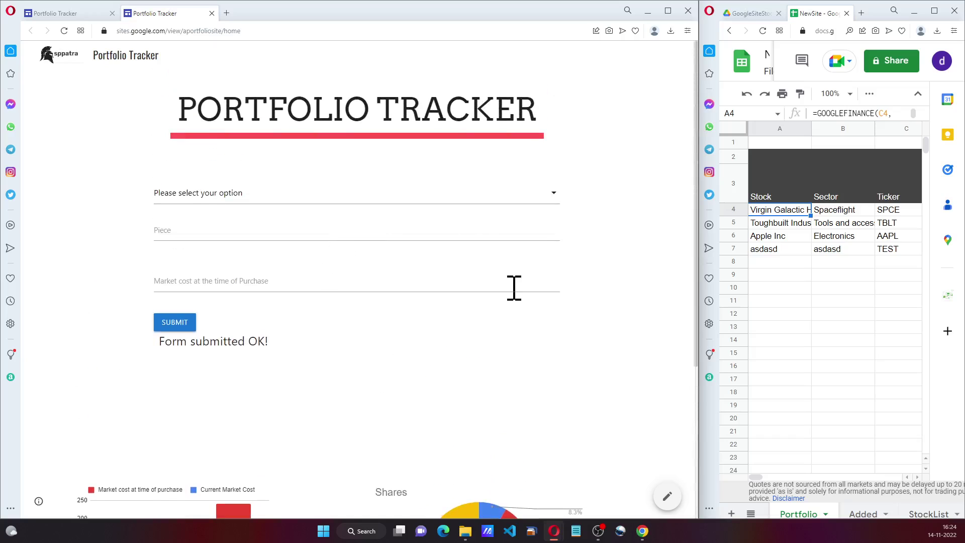
pyautogui.scroll(-4, 409, 397)
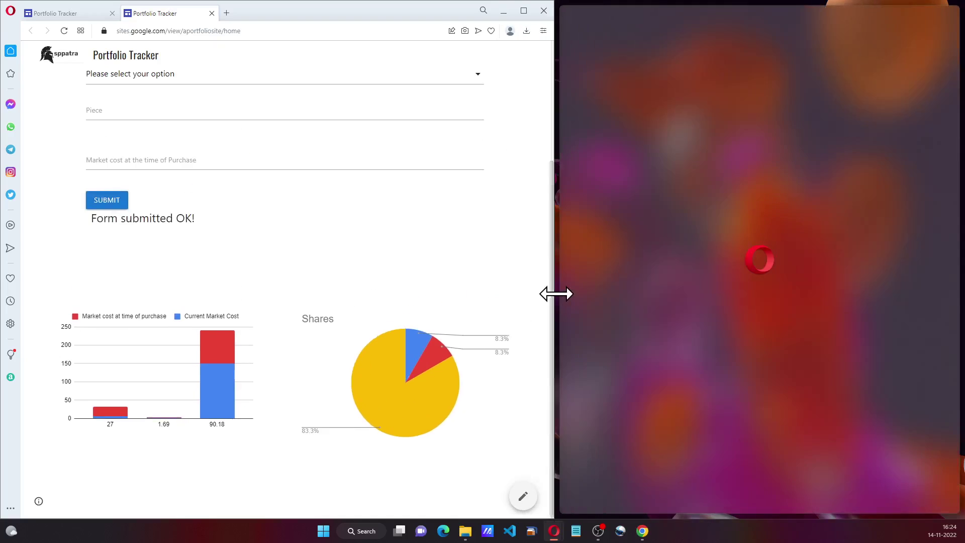
# Narrow the site so the spreadsheet shows alongside, then scroll the site back to the heading
pyautogui.moveTo(556, 293); pyautogui.dragTo(555, 306)
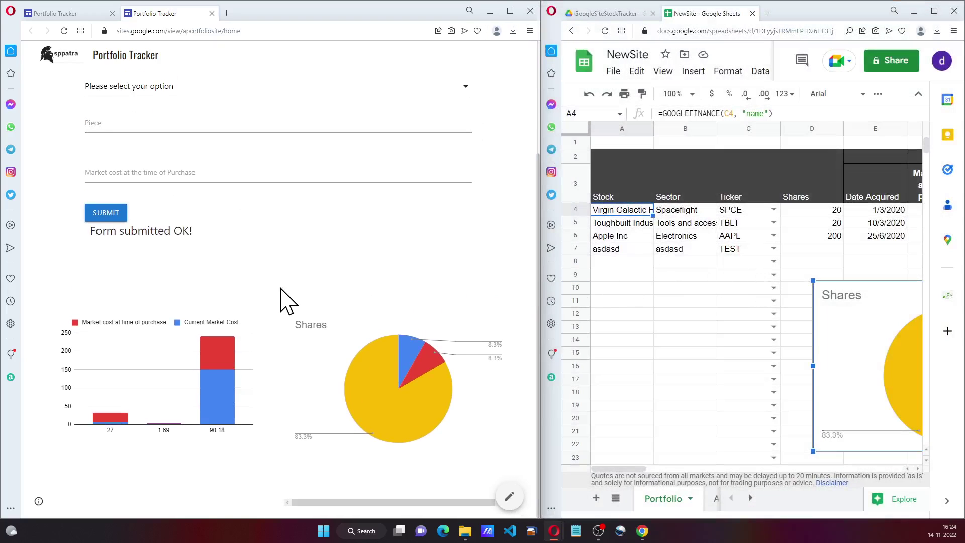
pyautogui.scroll(3, 330, 276)
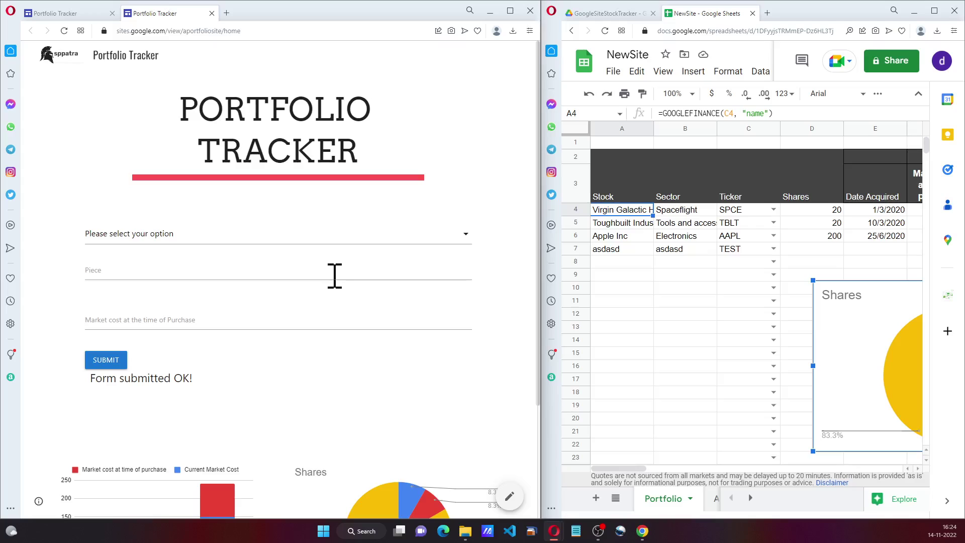